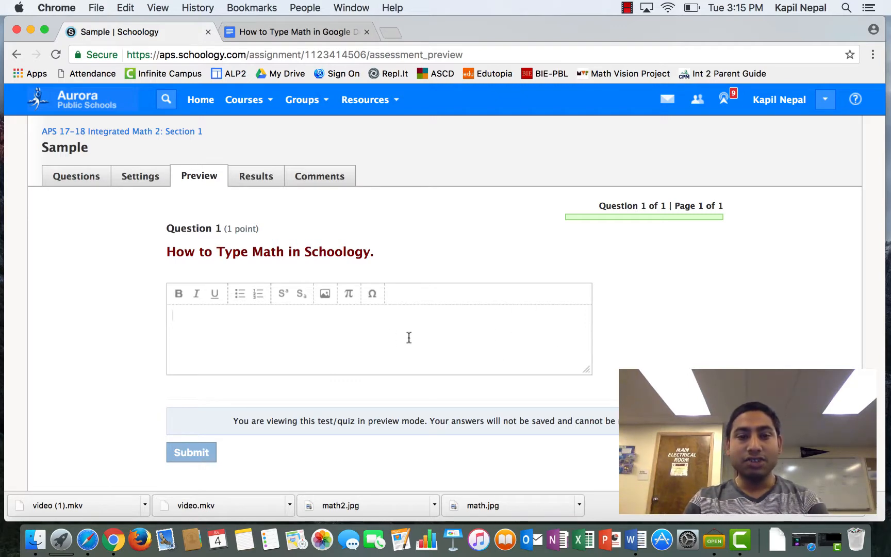
Step: Start a math formula in the Question 1 answer box and enter the fraction 2/3
{"action": "left_click", "coordinate": [350, 299]}
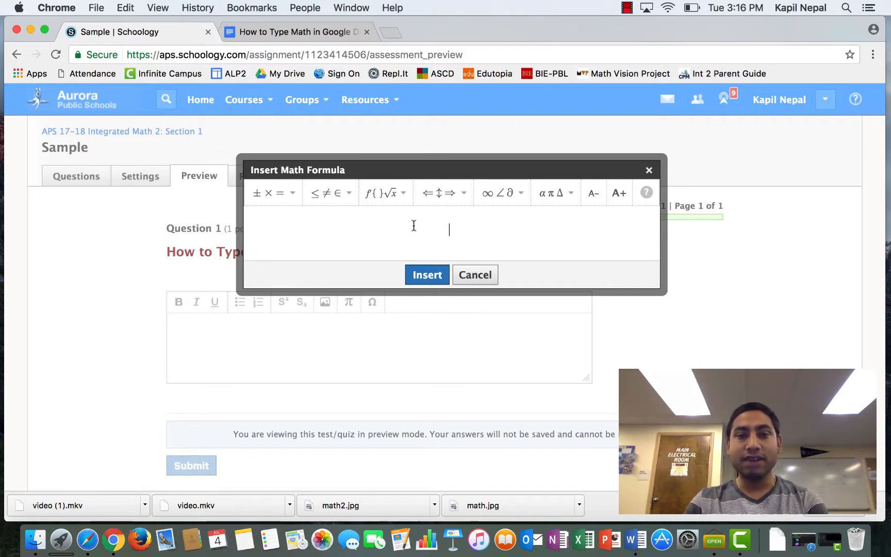
{"action": "left_click", "coordinate": [404, 195]}
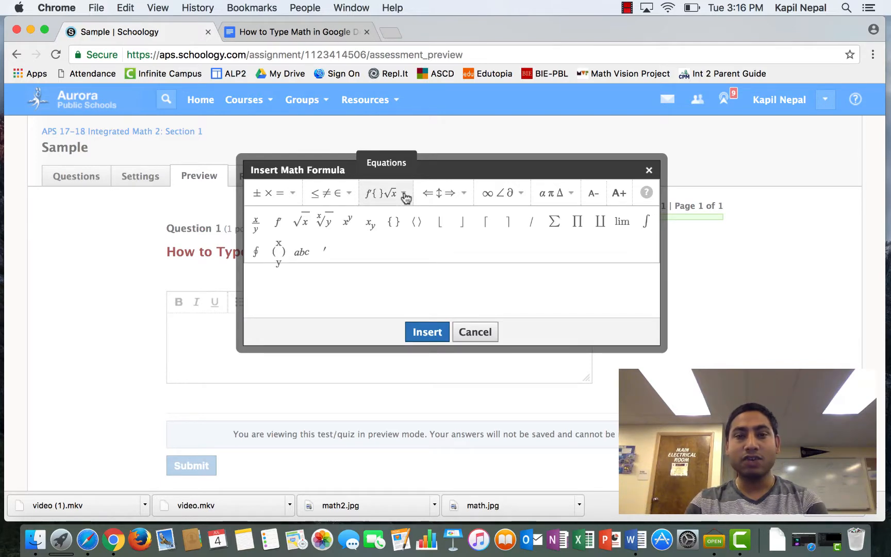
{"action": "left_click", "coordinate": [258, 228]}
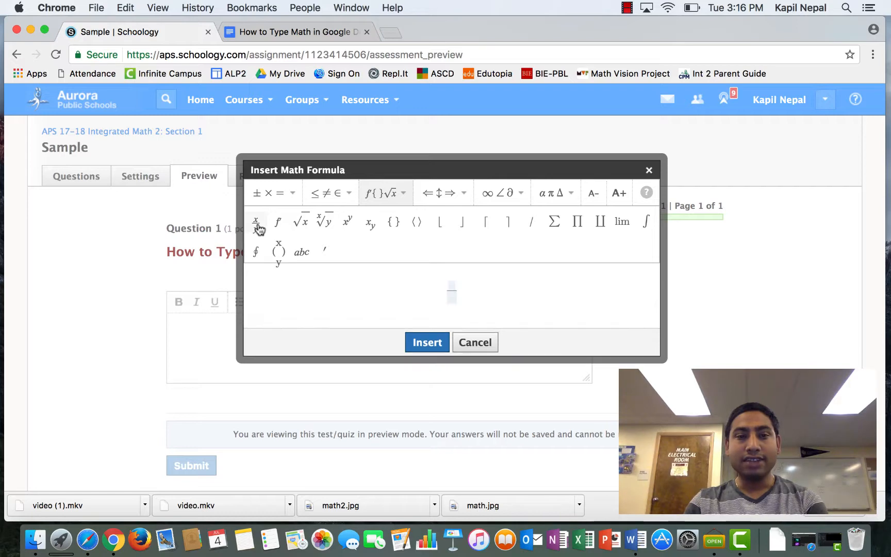
{"action": "left_click", "coordinate": [452, 283]}
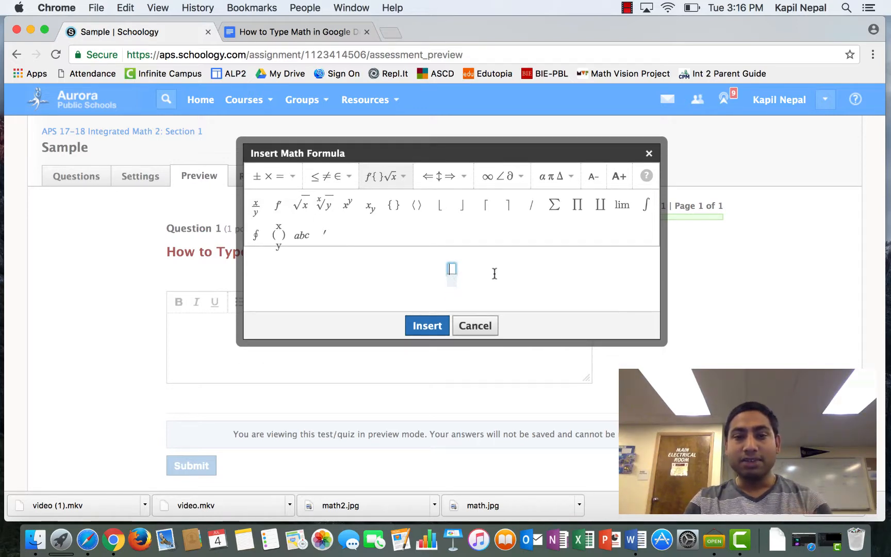
{"action": "type", "text": "2"}
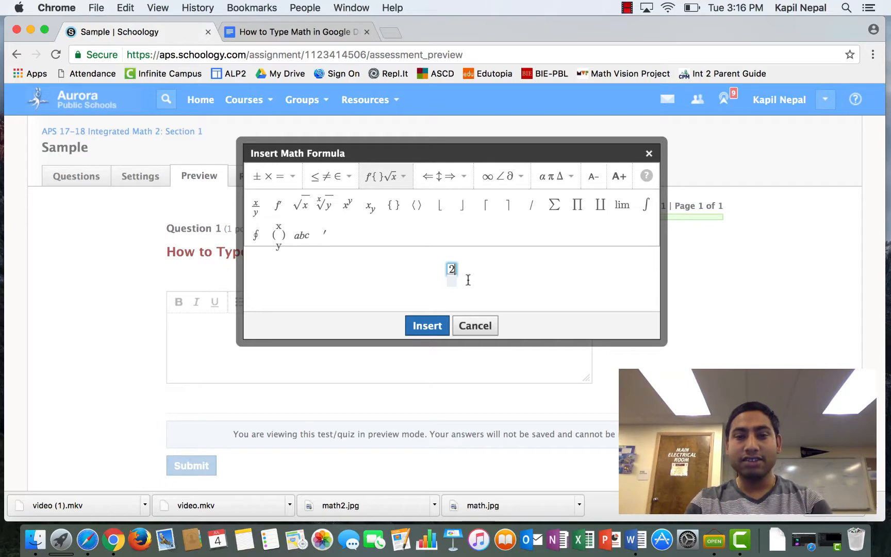
{"action": "left_click", "coordinate": [452, 280]}
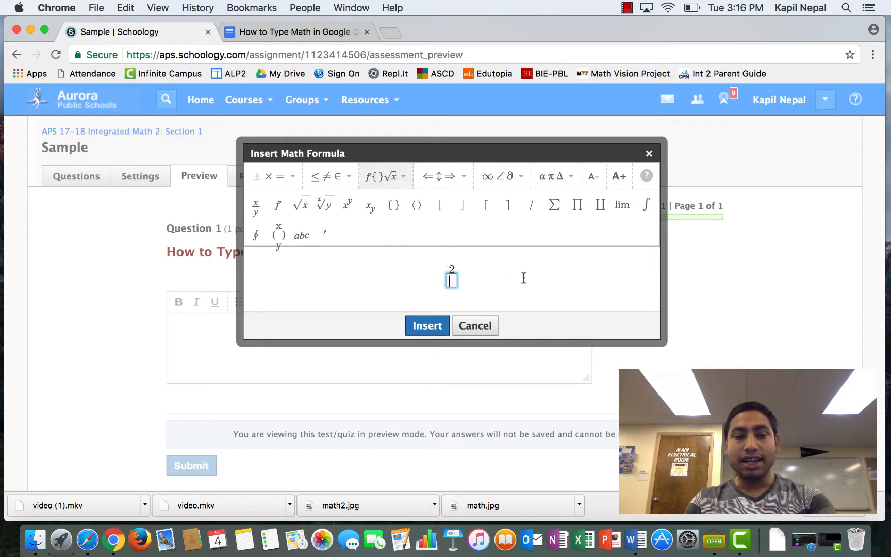
{"action": "type", "text": "3"}
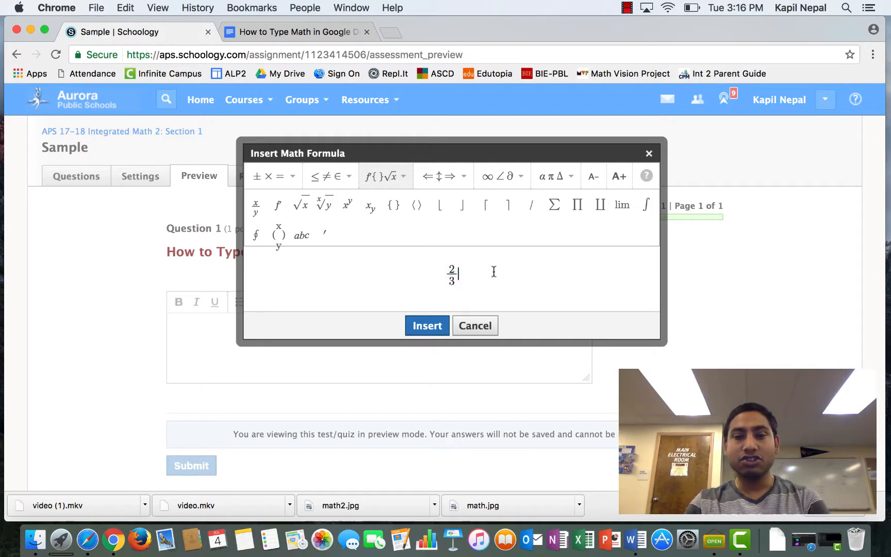
Step: Add a second fraction with numerator 2x+3 and denominator 5 after the 2/3, and insert the formula into the answer
{"action": "left_click", "coordinate": [257, 211]}
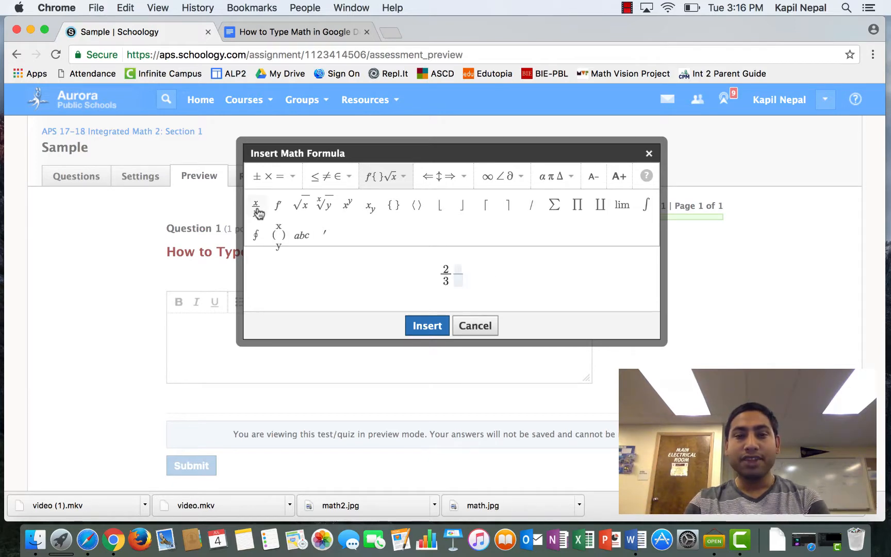
{"action": "left_click", "coordinate": [458, 268]}
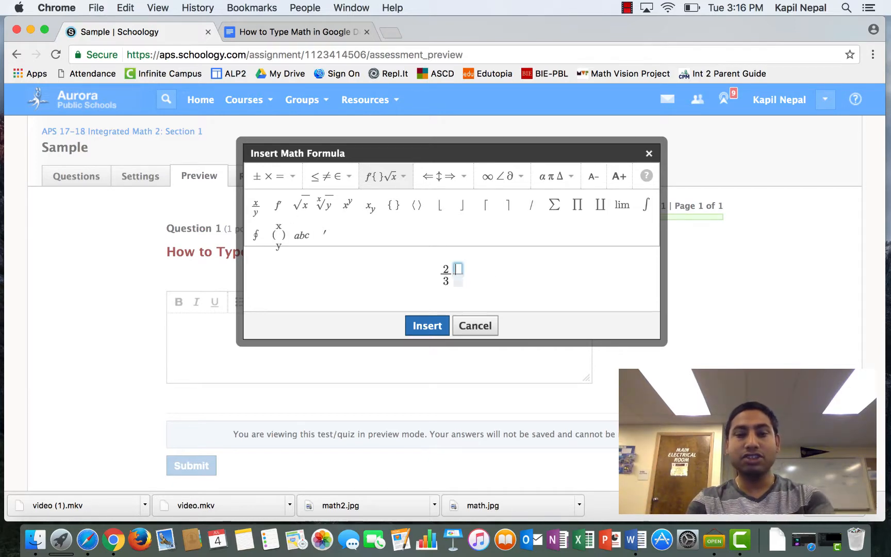
{"action": "type", "text": "2x+3"}
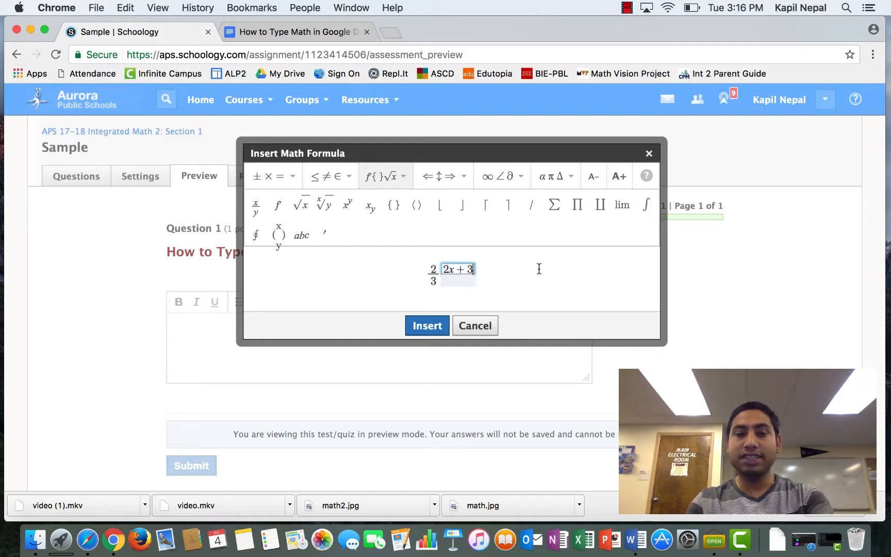
{"action": "left_click", "coordinate": [455, 281]}
{"action": "type", "text": "5"}
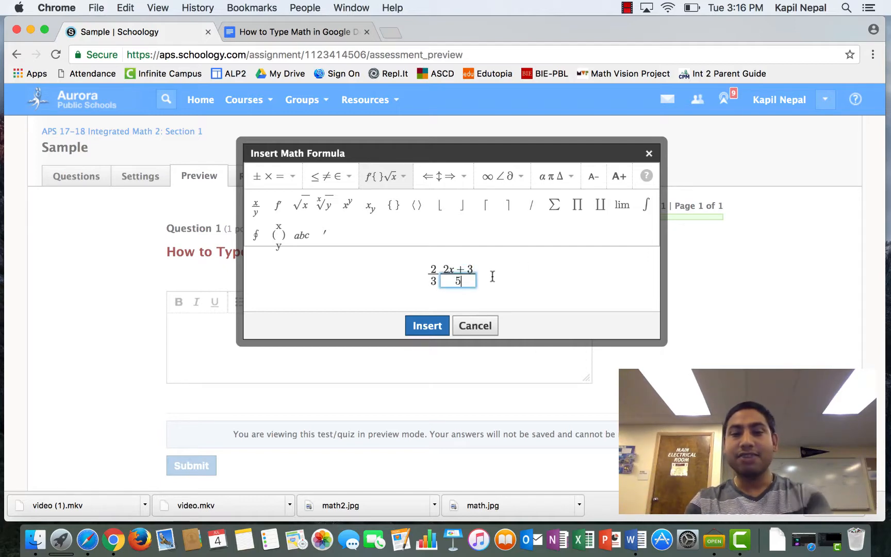
{"action": "left_click", "coordinate": [525, 276]}
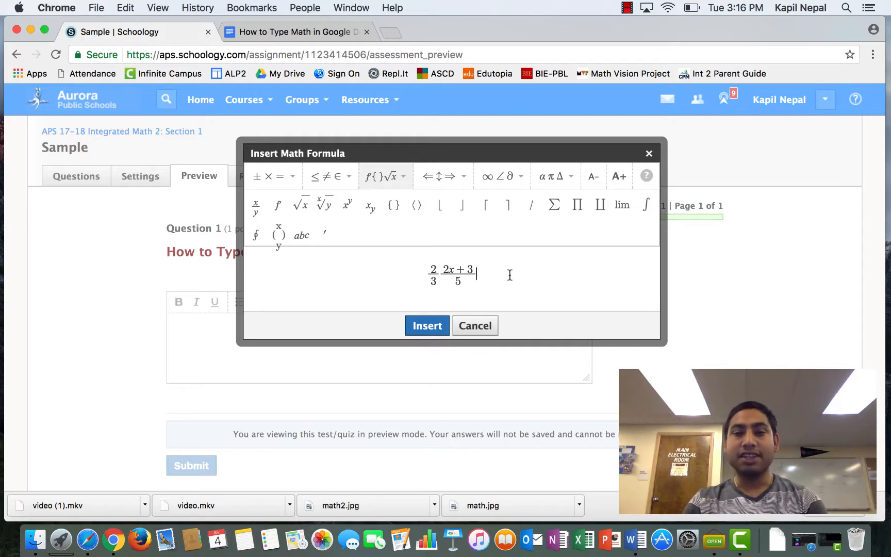
{"action": "left_click", "coordinate": [433, 326]}
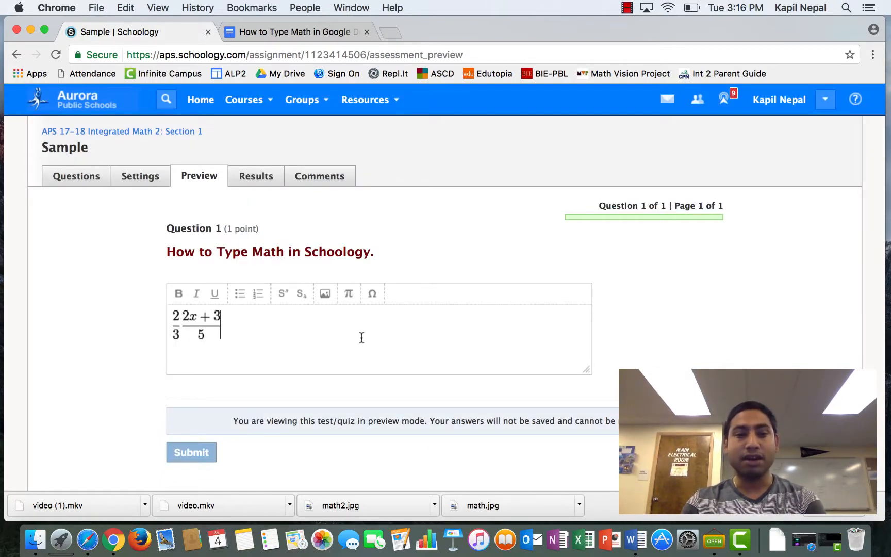
Step: On a new line of the answer, start another math formula and enter the square root of 5
{"action": "key", "text": "Return"}
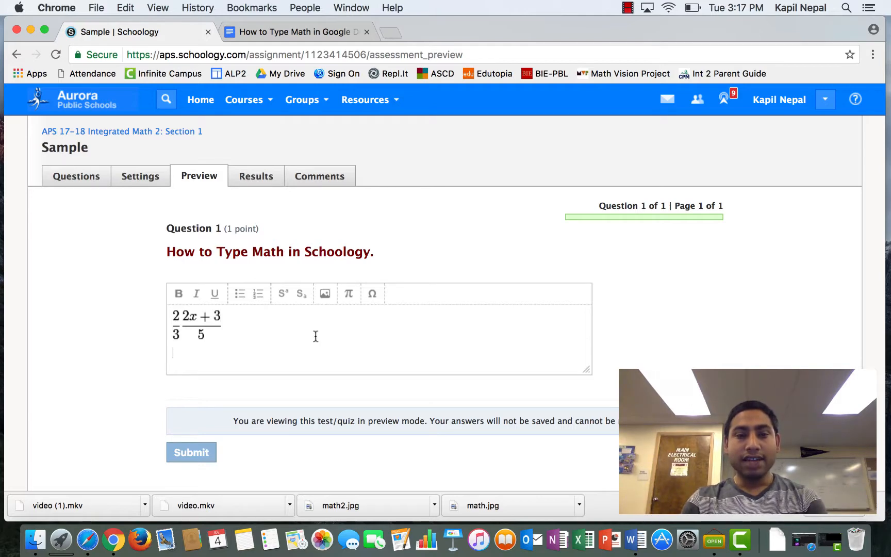
{"action": "left_click", "coordinate": [350, 300]}
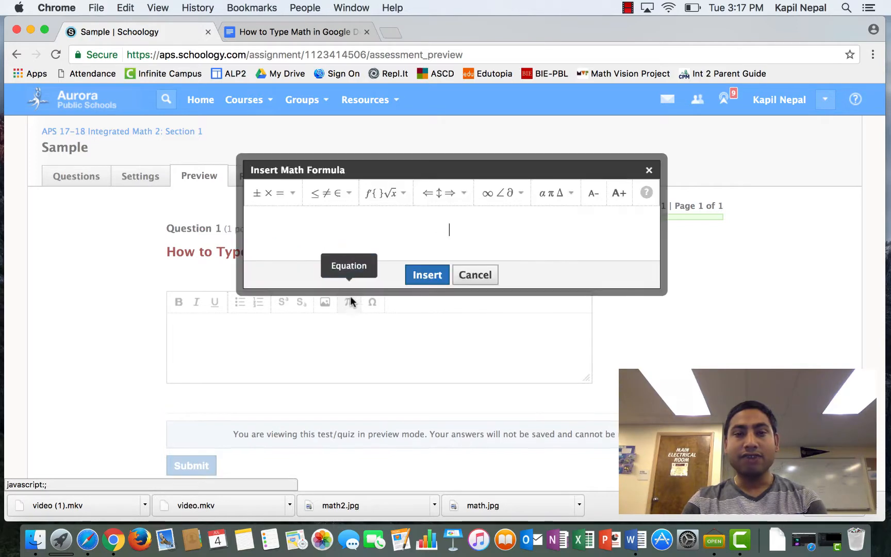
{"action": "left_click", "coordinate": [402, 199]}
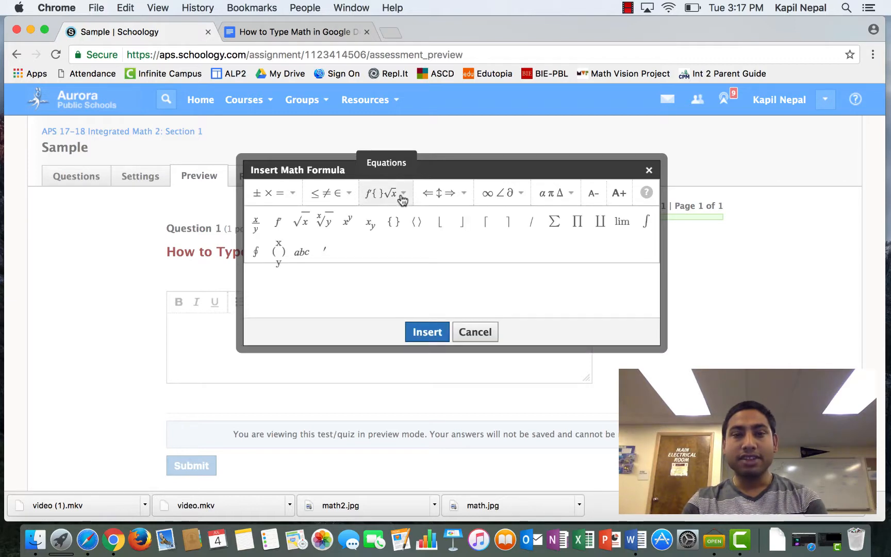
{"action": "left_click", "coordinate": [304, 230]}
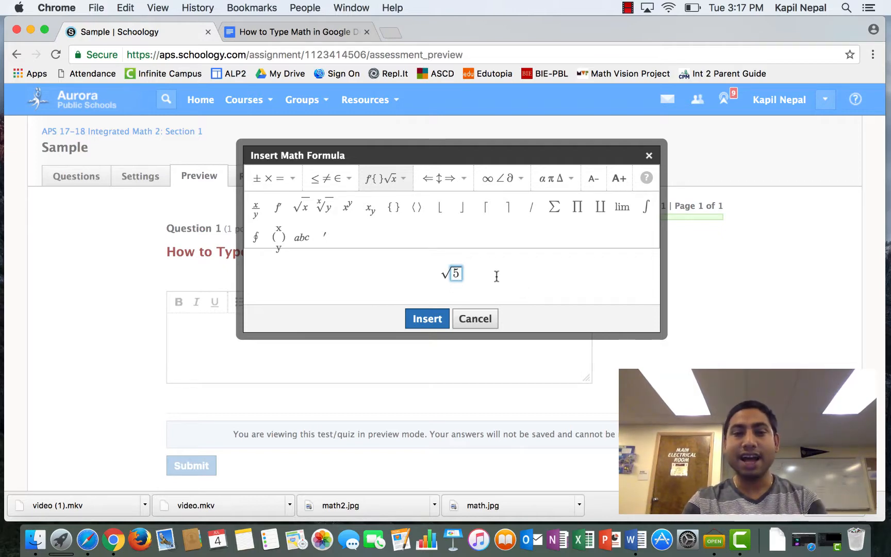
{"action": "type", "text": "5"}
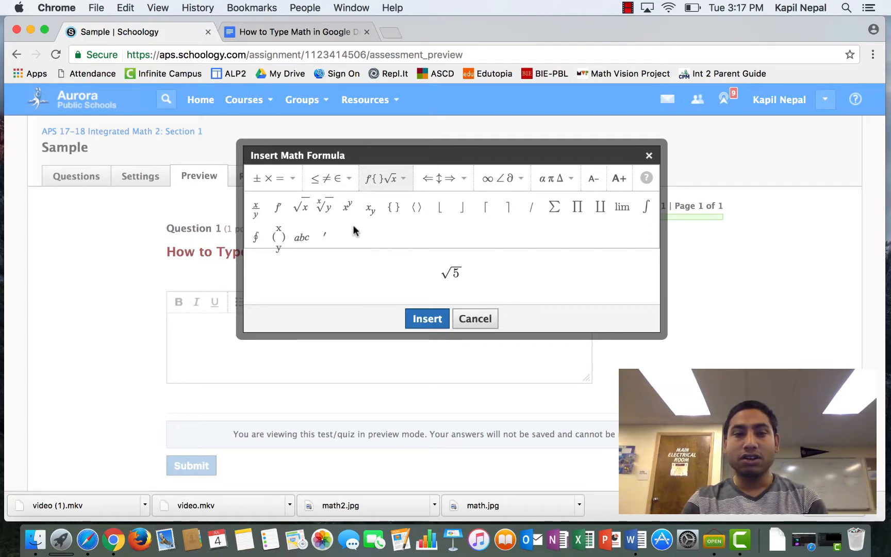
Step: Add a second square root containing 7x-3 after the √5, and delete that second root again
{"action": "left_click", "coordinate": [304, 212]}
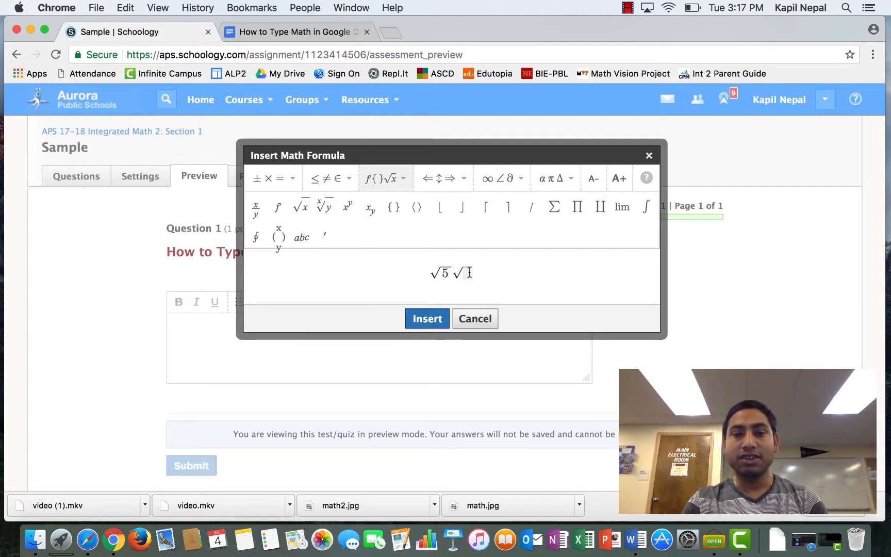
{"action": "type", "text": "7"}
{"action": "type", "text": "x-3"}
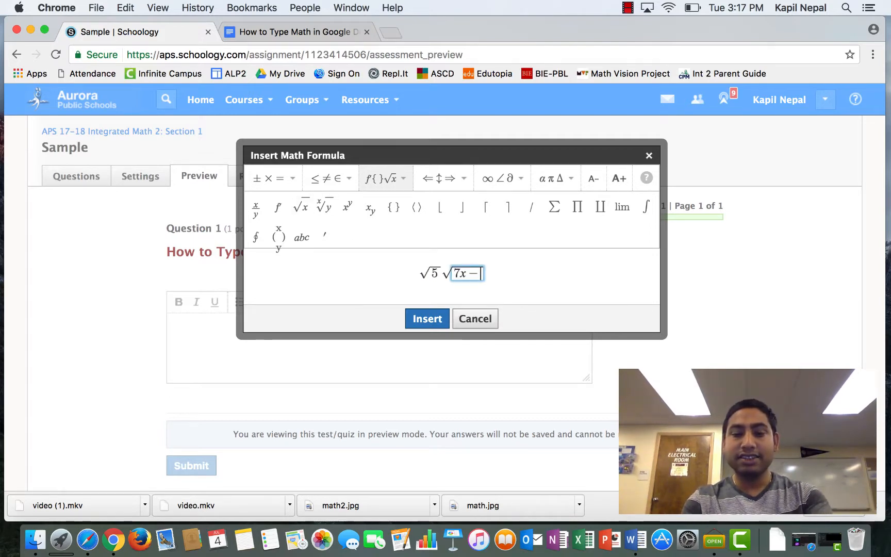
{"action": "left_click", "coordinate": [557, 272]}
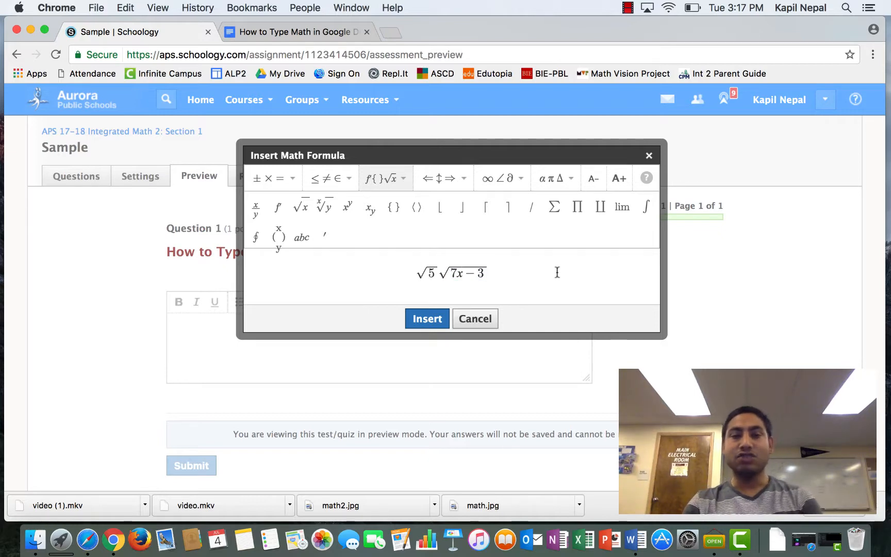
{"action": "key", "text": "shift+Left"}
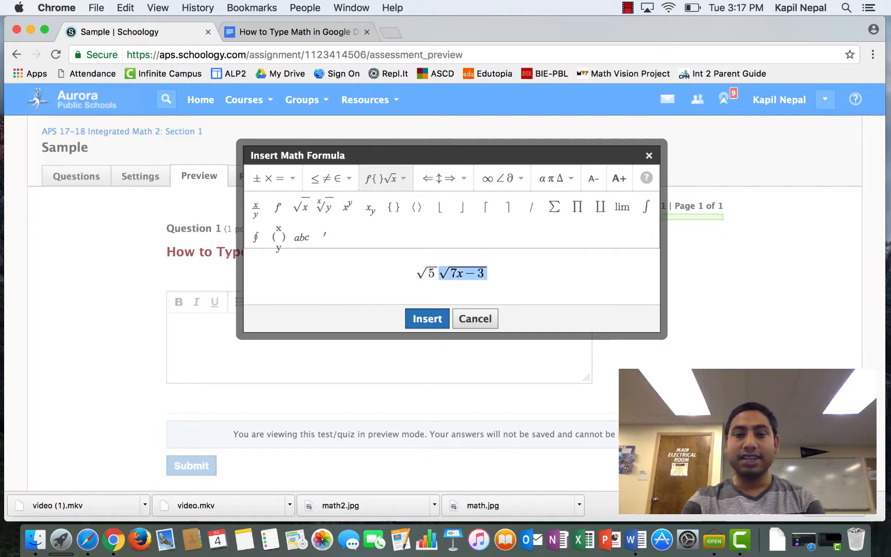
{"action": "key", "text": "BackSpace"}
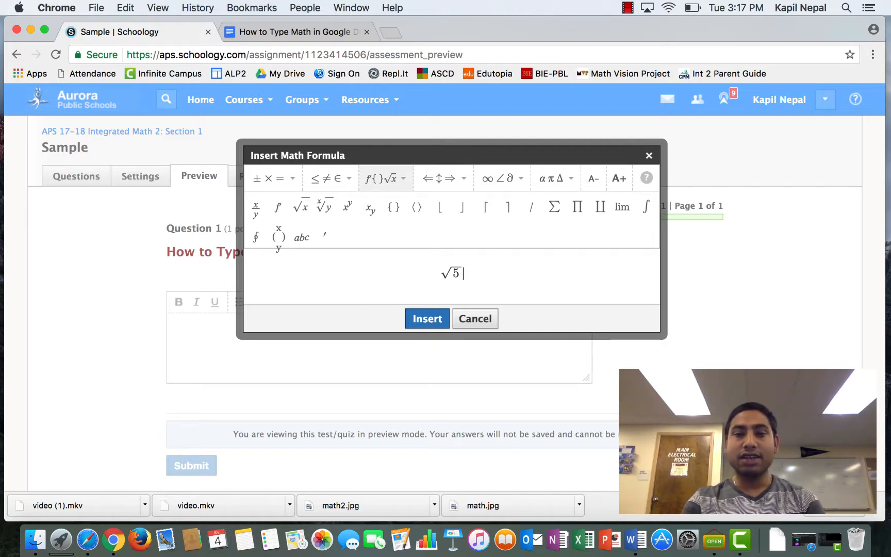
Step: Insert the √5 formula into the answer and start a new line below it
{"action": "left_click", "coordinate": [428, 319]}
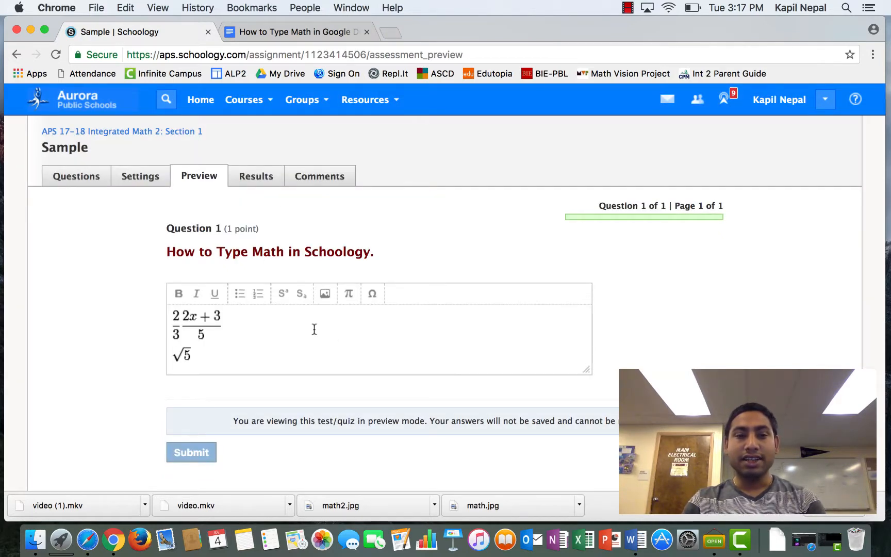
{"action": "scroll", "coordinate": [314, 329], "scroll_direction": "down", "scroll_amount": 1}
{"action": "key", "text": "Return"}
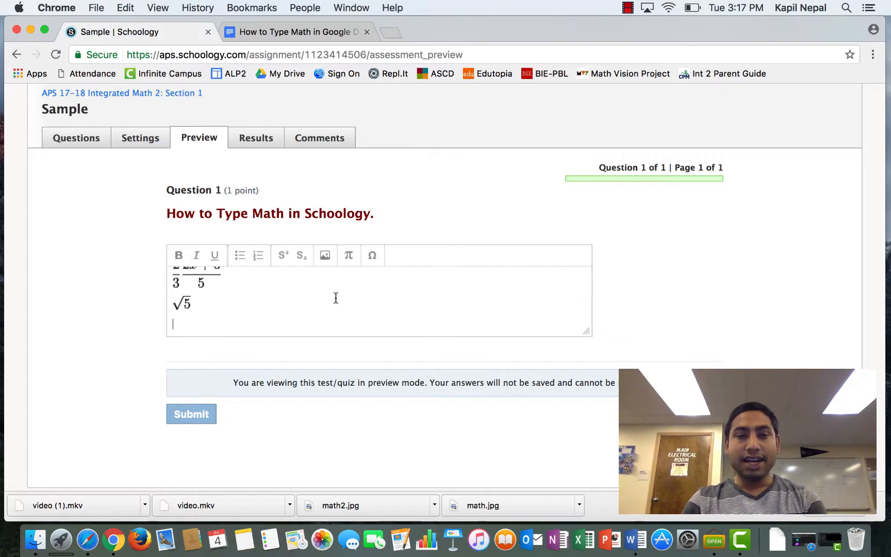
Step: Start a third math formula and enter an nth root with index 3 and radicand 5
{"action": "left_click", "coordinate": [349, 257]}
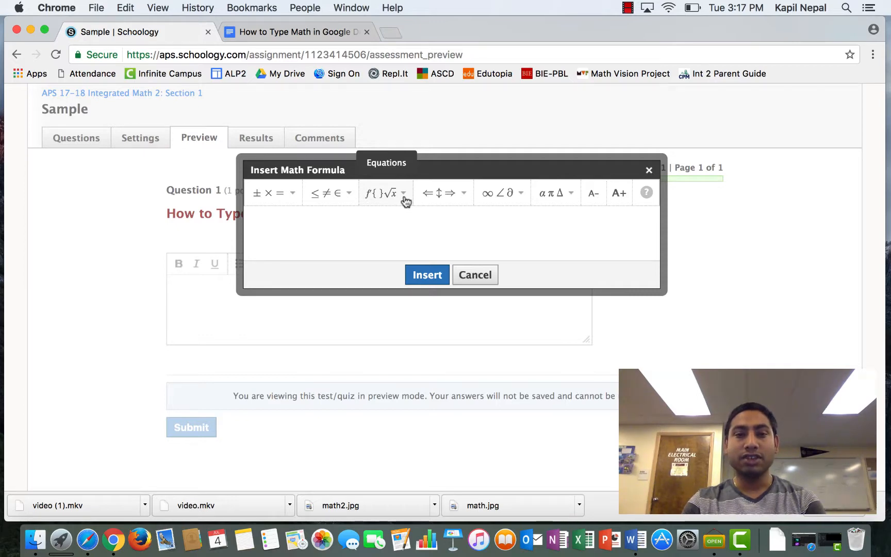
{"action": "left_click", "coordinate": [404, 199]}
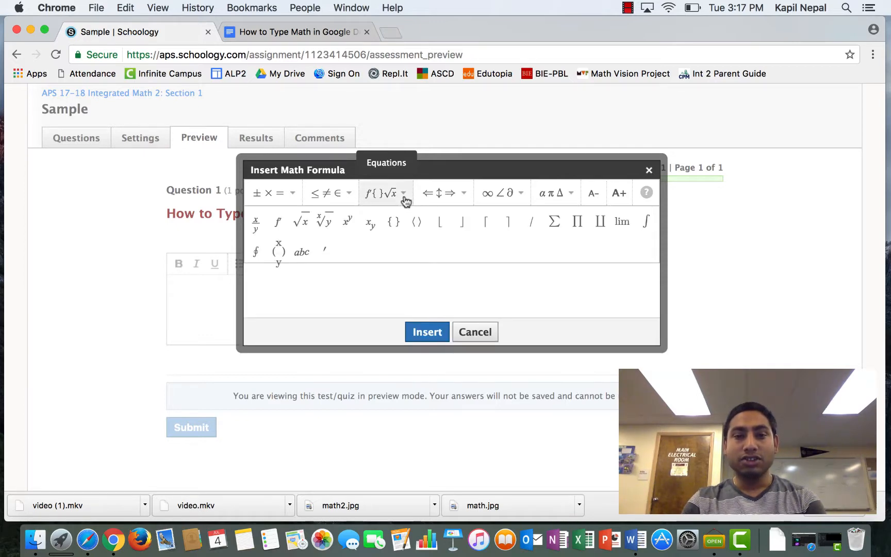
{"action": "left_click", "coordinate": [325, 226]}
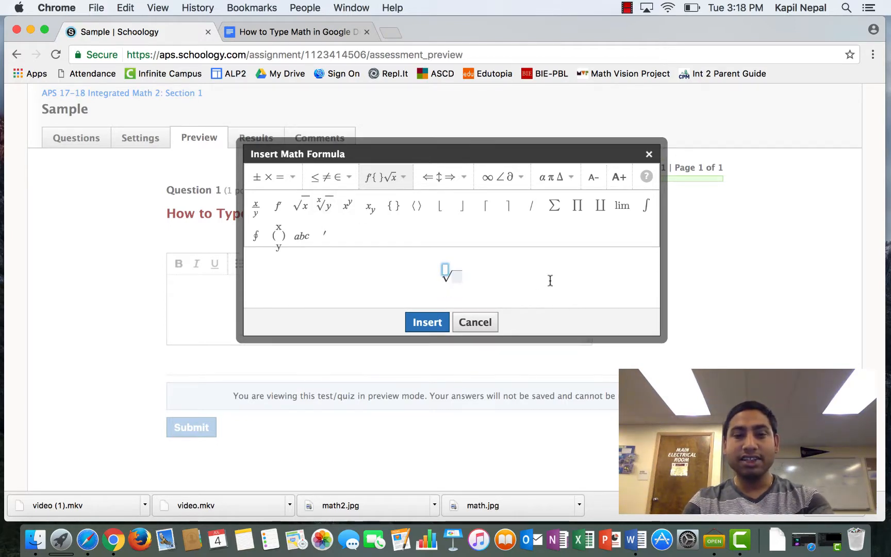
{"action": "type", "text": "3"}
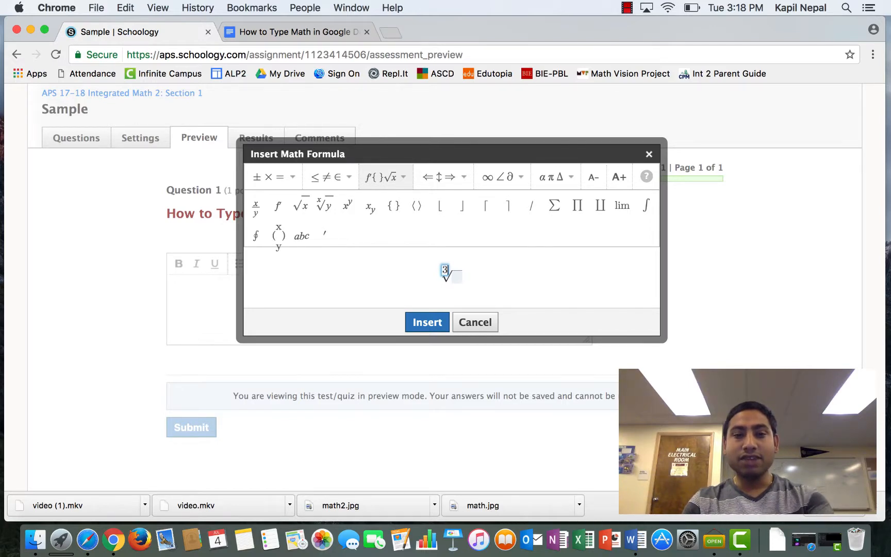
{"action": "left_click", "coordinate": [456, 277]}
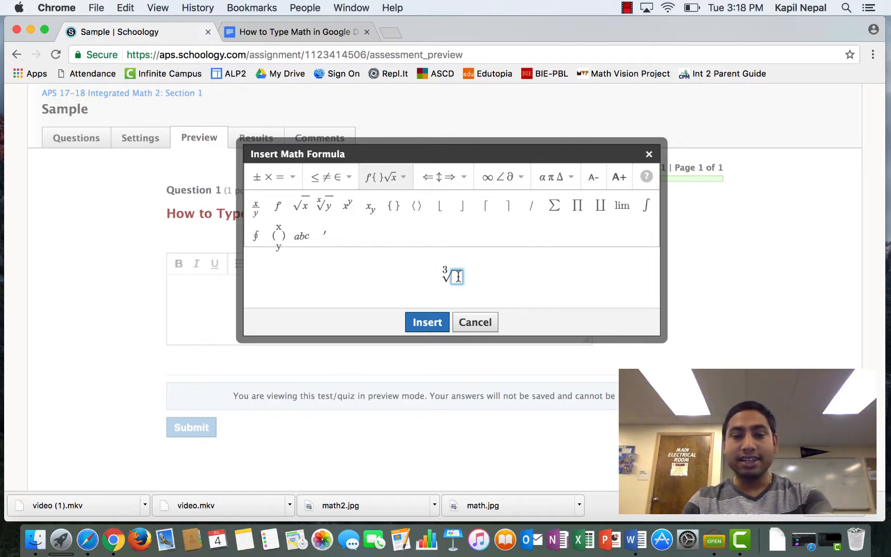
{"action": "type", "text": "5"}
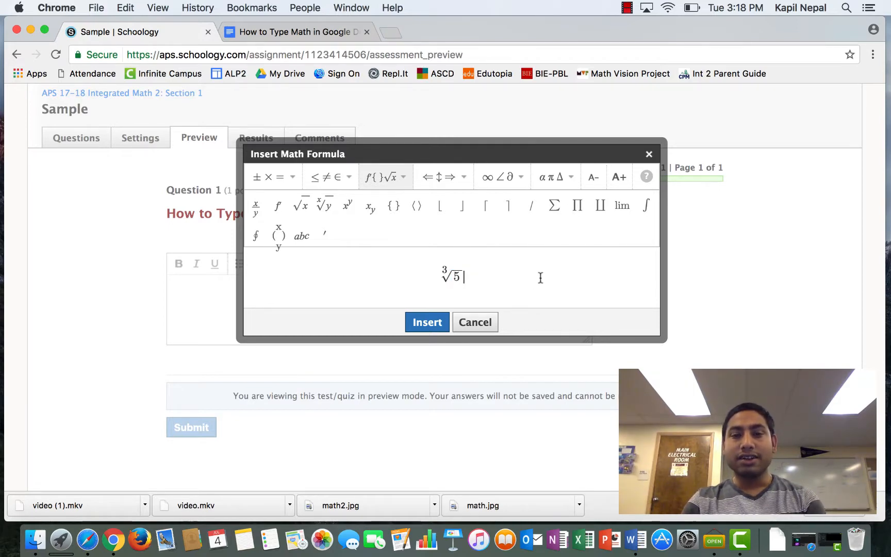
Step: Change the root's index to 4 and insert the formula into the answer
{"action": "double_click", "coordinate": [447, 269]}
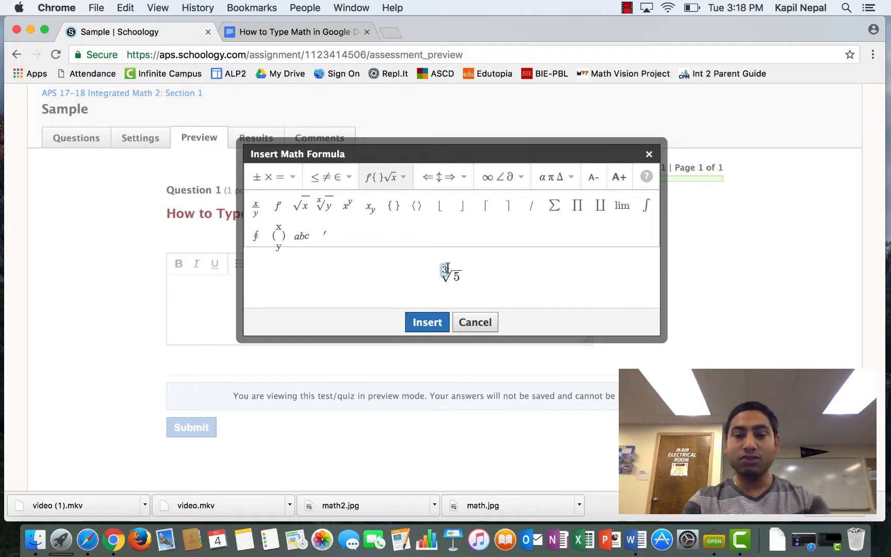
{"action": "type", "text": "4"}
{"action": "left_click", "coordinate": [523, 277]}
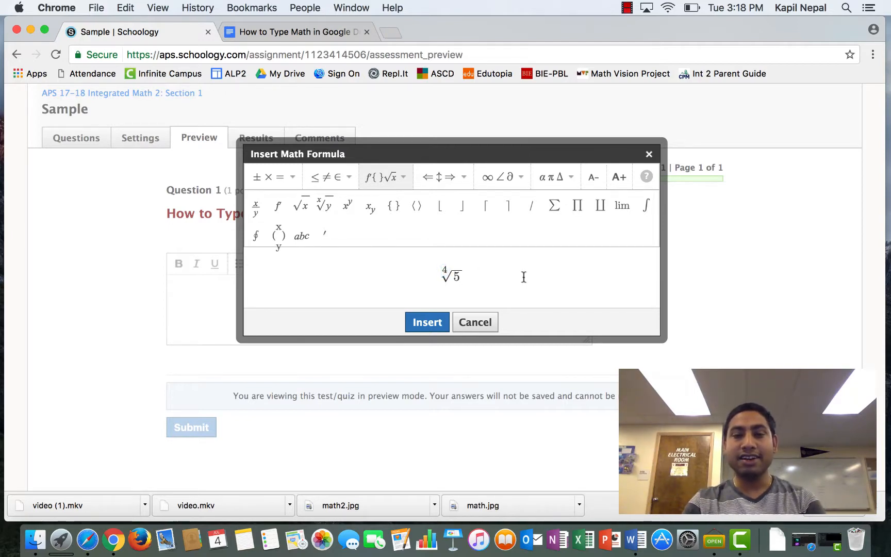
{"action": "left_click", "coordinate": [432, 322]}
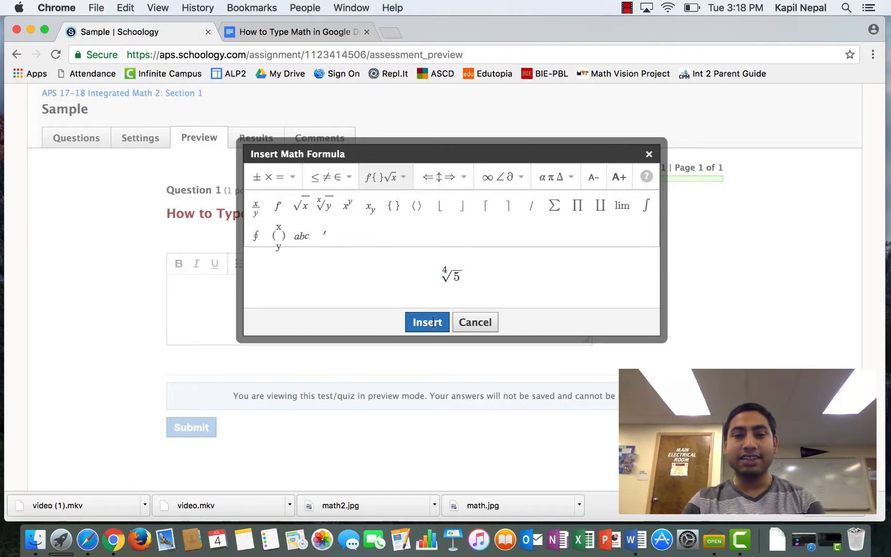
{"action": "scroll", "coordinate": [372, 313], "scroll_direction": "down", "scroll_amount": 2}
{"action": "scroll", "coordinate": [402, 249], "scroll_direction": "down", "scroll_amount": 1}
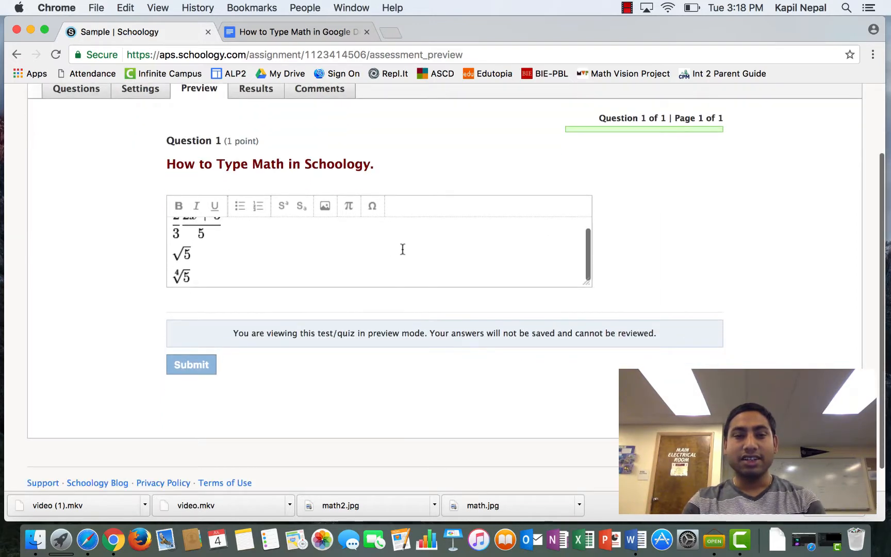
Step: On a new line below the fourth root of 5, insert a math formula containing the Greek letter θ
{"action": "left_click", "coordinate": [402, 250]}
{"action": "scroll", "coordinate": [403, 249], "scroll_direction": "down", "scroll_amount": 1}
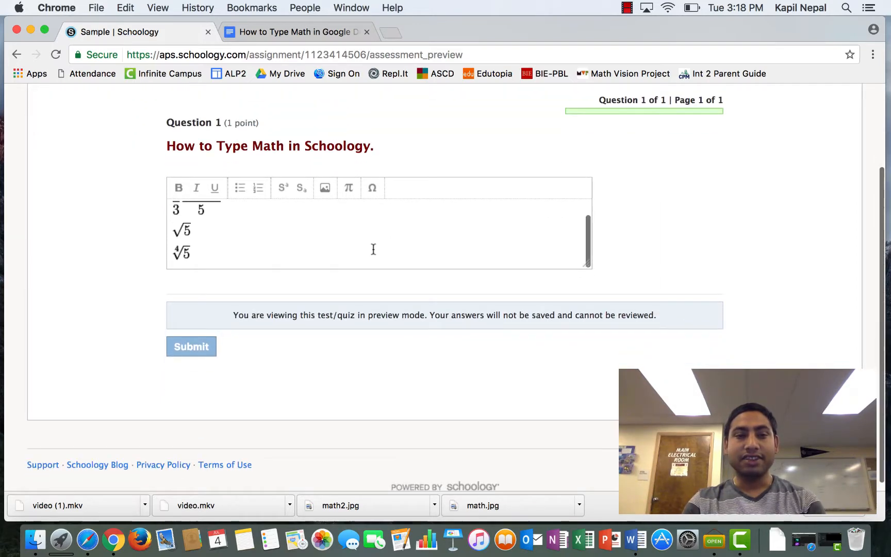
{"action": "left_click", "coordinate": [236, 254]}
{"action": "key", "text": "Return"}
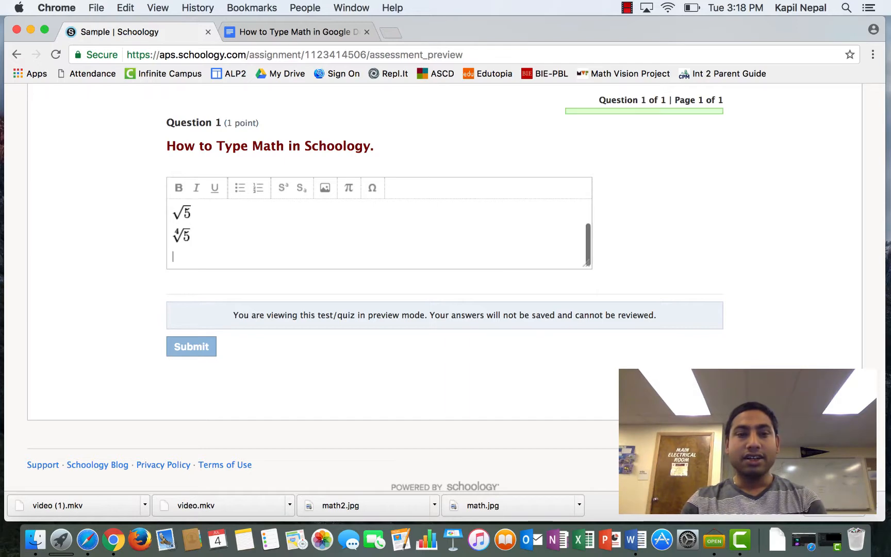
{"action": "left_click", "coordinate": [349, 192]}
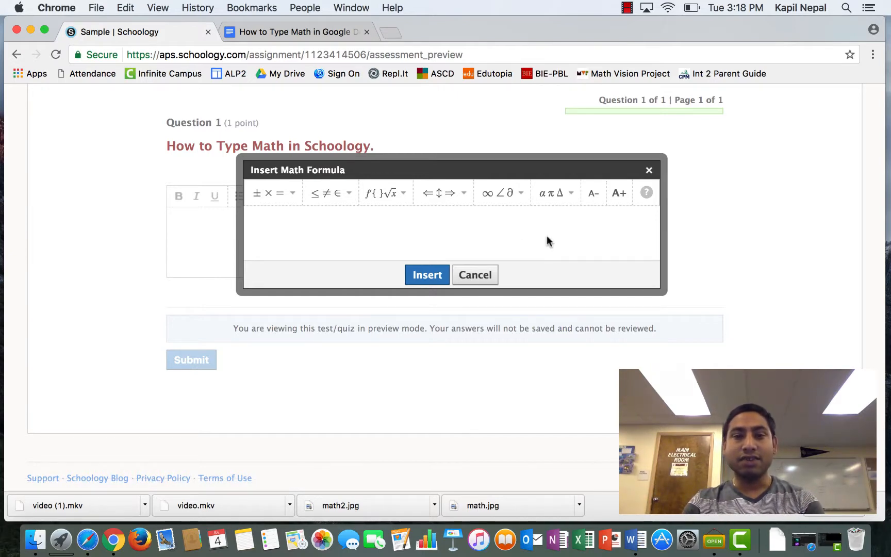
{"action": "left_click", "coordinate": [519, 199]}
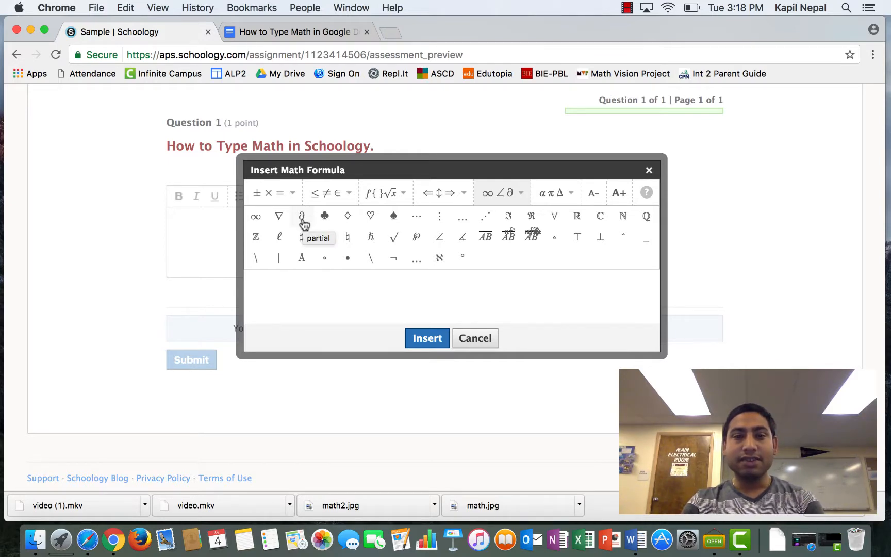
{"action": "left_click", "coordinate": [573, 194]}
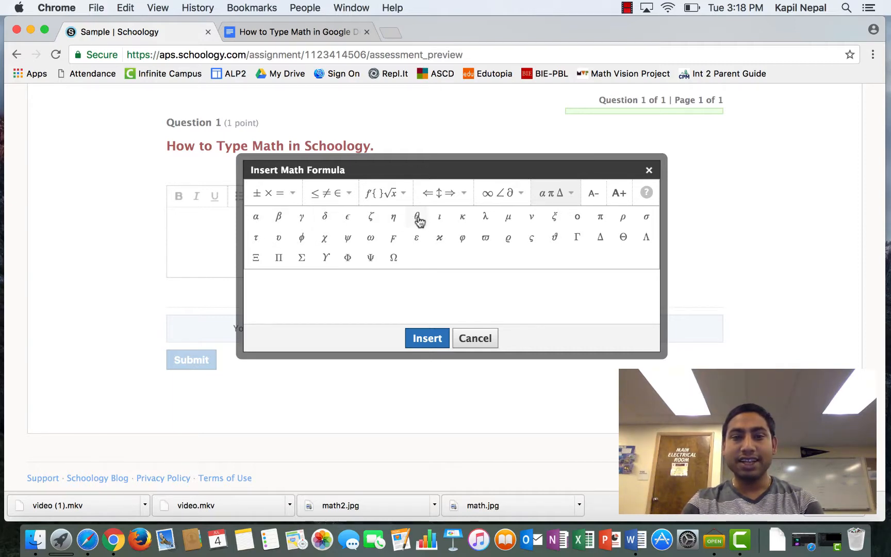
{"action": "left_click", "coordinate": [425, 338]}
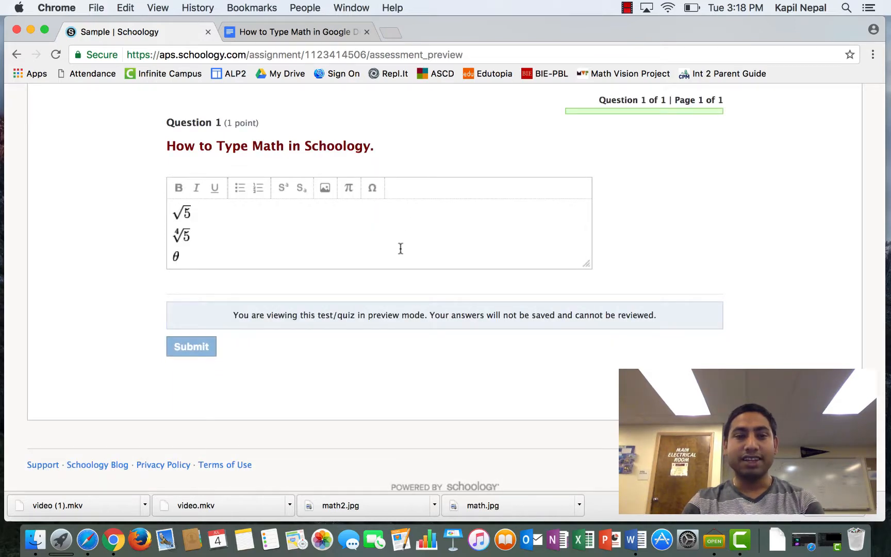
Step: On a new line below θ, insert a math formula with the operators ±, ∓, +, −, × and ÷
{"action": "key", "text": "Return"}
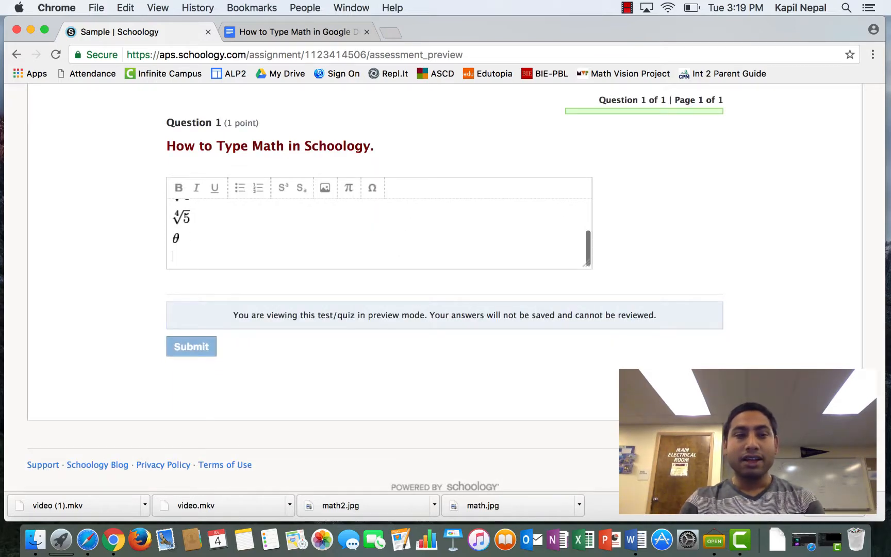
{"action": "left_click", "coordinate": [350, 188]}
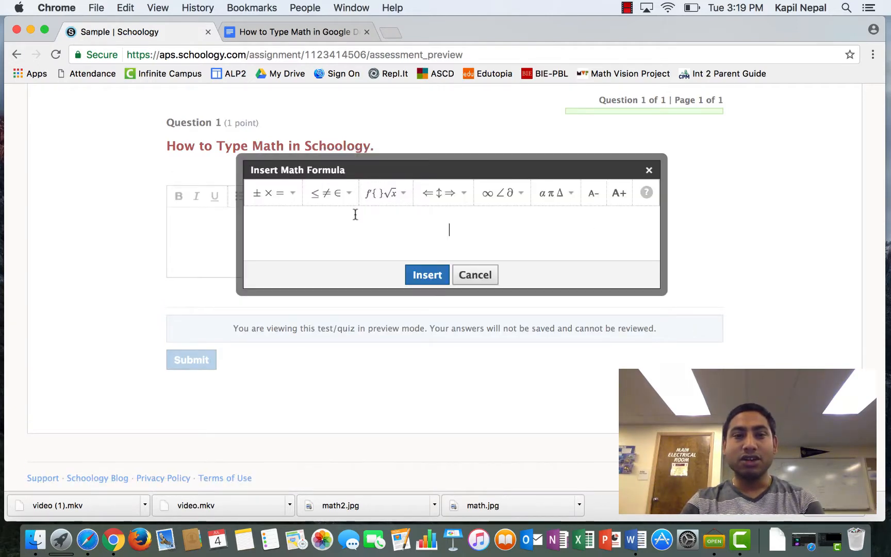
{"action": "left_click", "coordinate": [292, 196]}
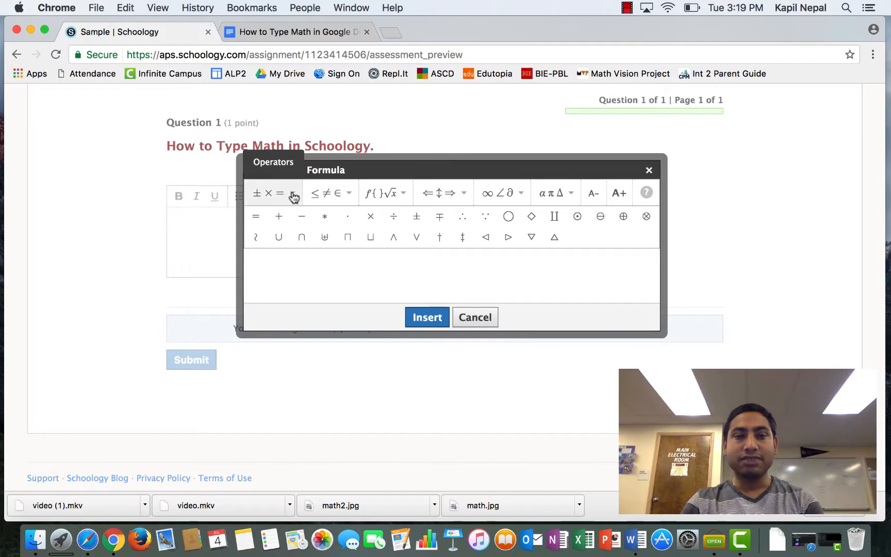
{"action": "left_click", "coordinate": [442, 223]}
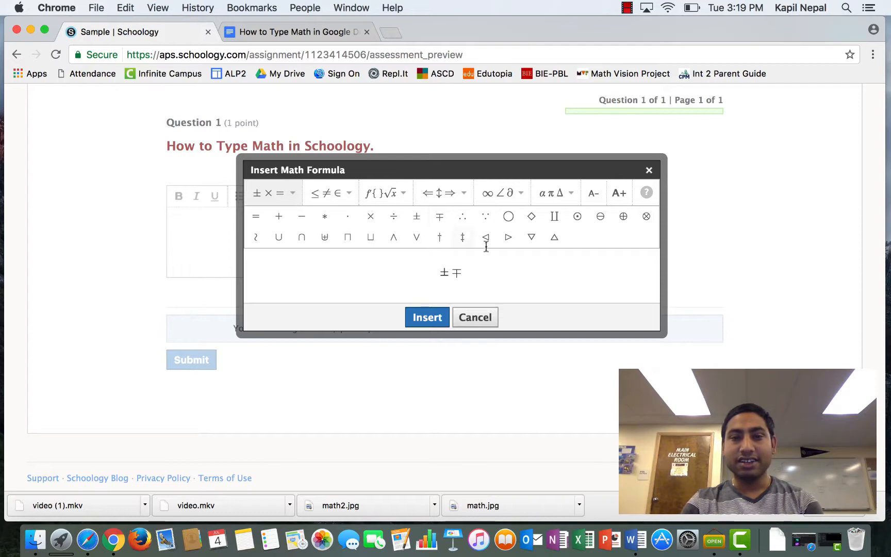
{"action": "left_click", "coordinate": [278, 216]}
{"action": "left_click", "coordinate": [302, 217]}
{"action": "left_click", "coordinate": [371, 216]}
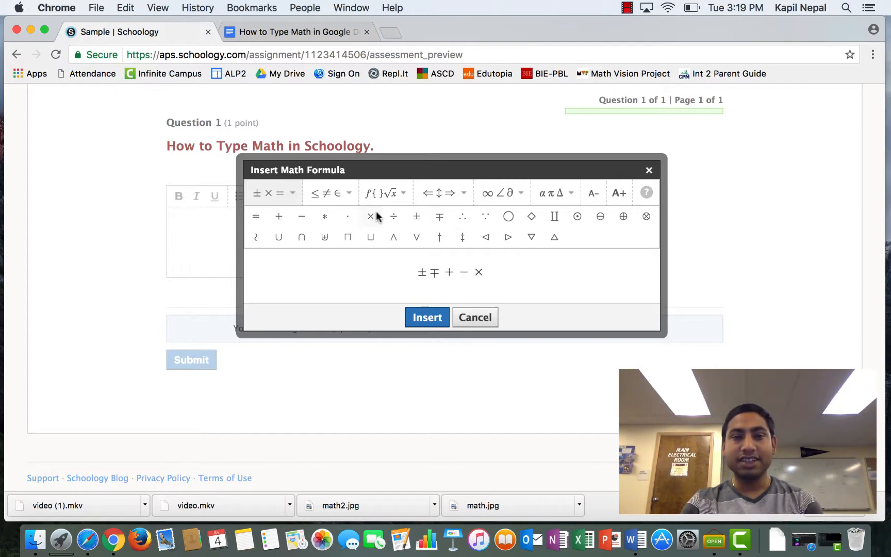
{"action": "left_click", "coordinate": [394, 217]}
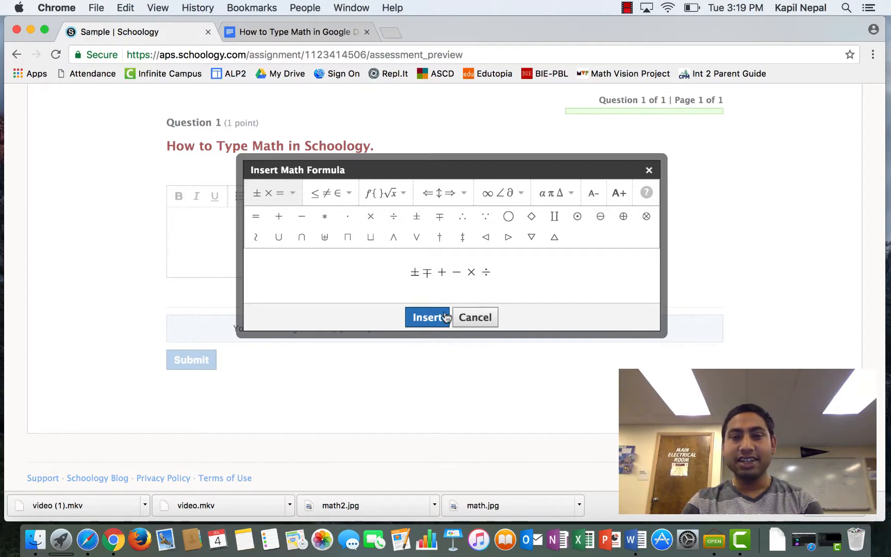
{"action": "left_click", "coordinate": [426, 317]}
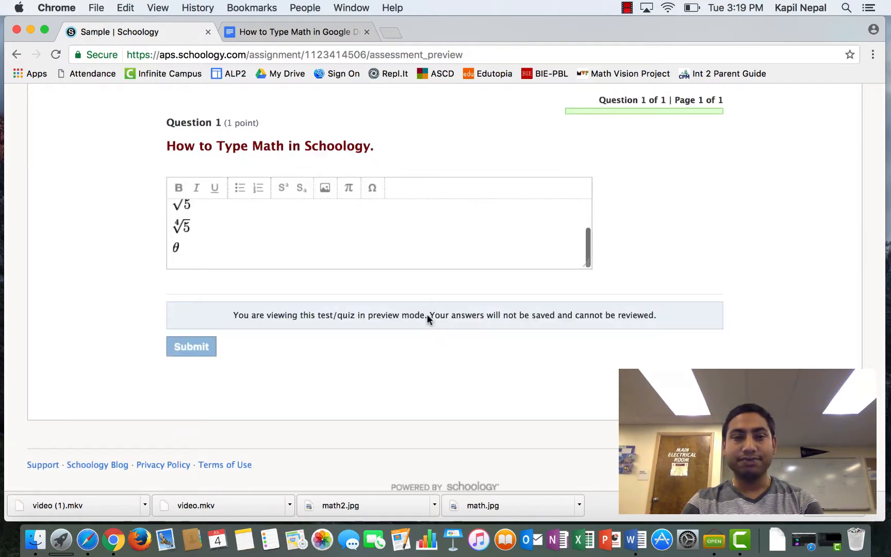
{"action": "scroll", "coordinate": [364, 244], "scroll_direction": "down", "scroll_amount": 1}
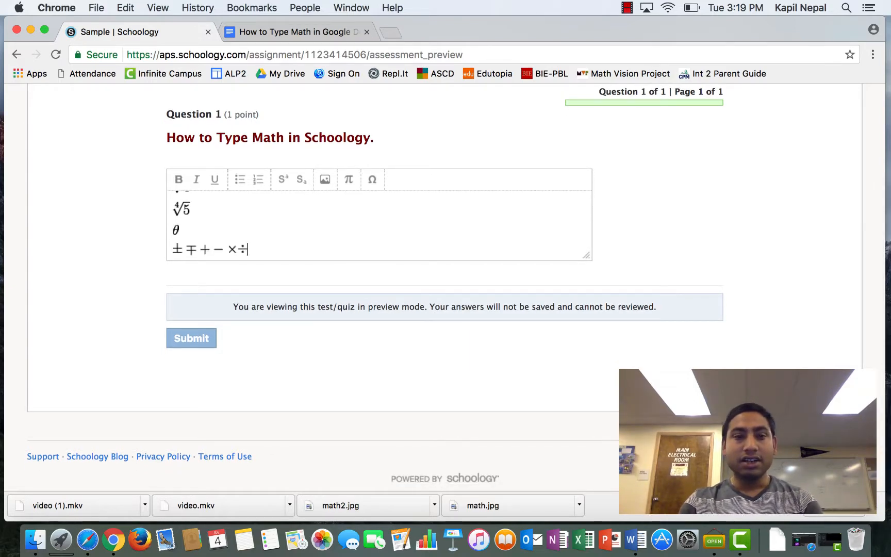
Step: On a new line below the operators, insert a math formula with the relation symbols ≤, ≥, > and <
{"action": "key", "text": "Return"}
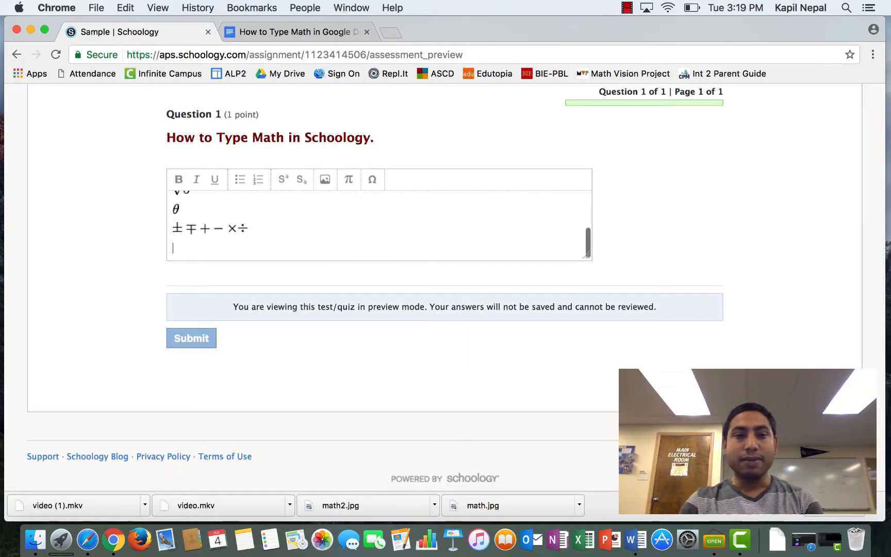
{"action": "left_click", "coordinate": [350, 185]}
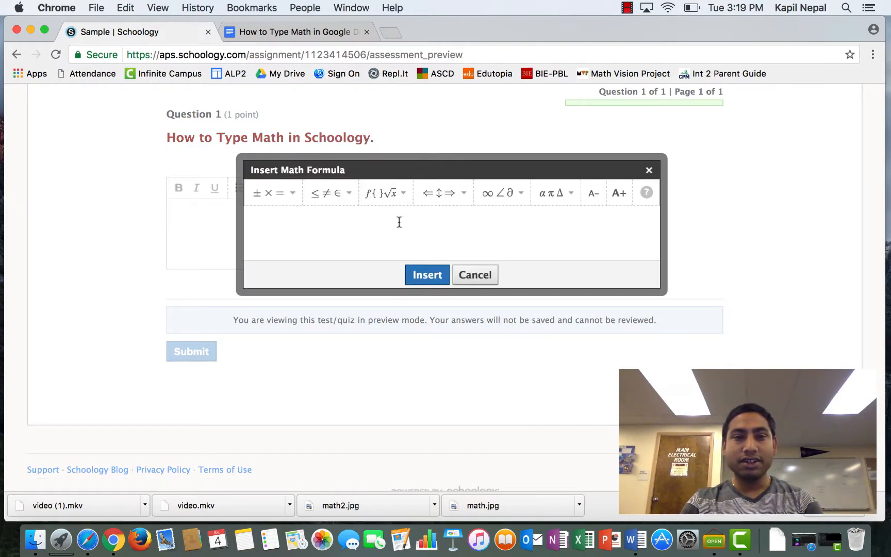
{"action": "left_click", "coordinate": [347, 205]}
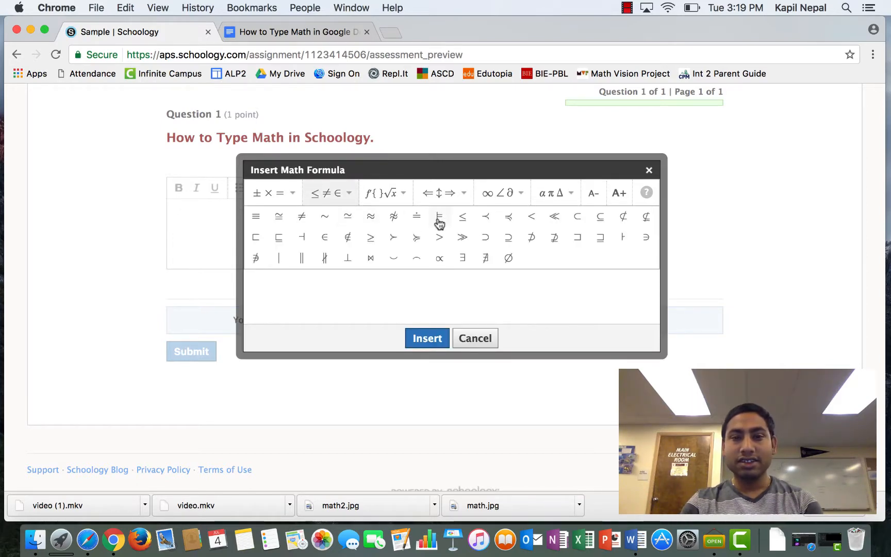
{"action": "left_click", "coordinate": [463, 217]}
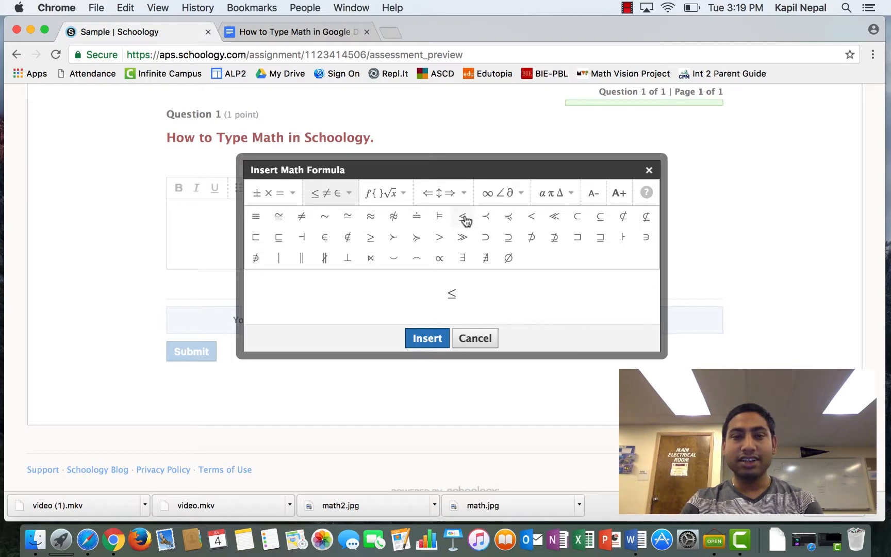
{"action": "left_click", "coordinate": [371, 238]}
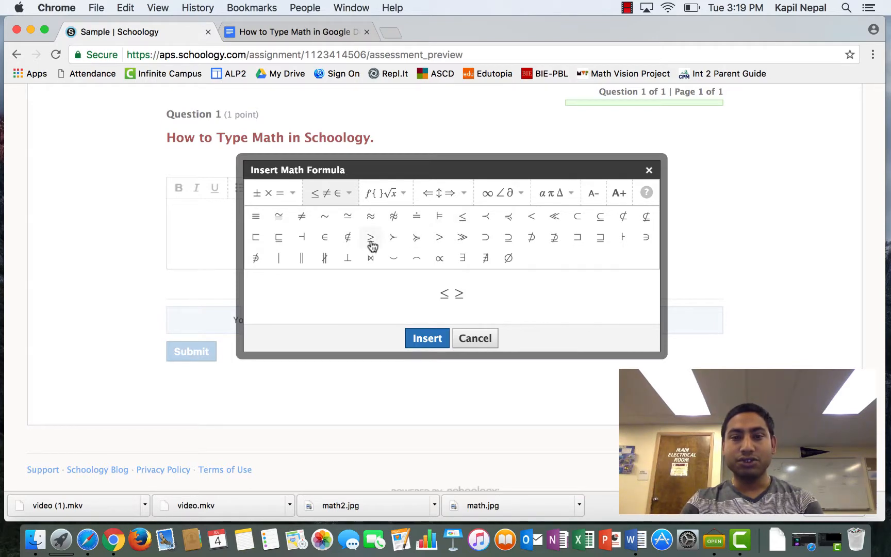
{"action": "left_click", "coordinate": [441, 242]}
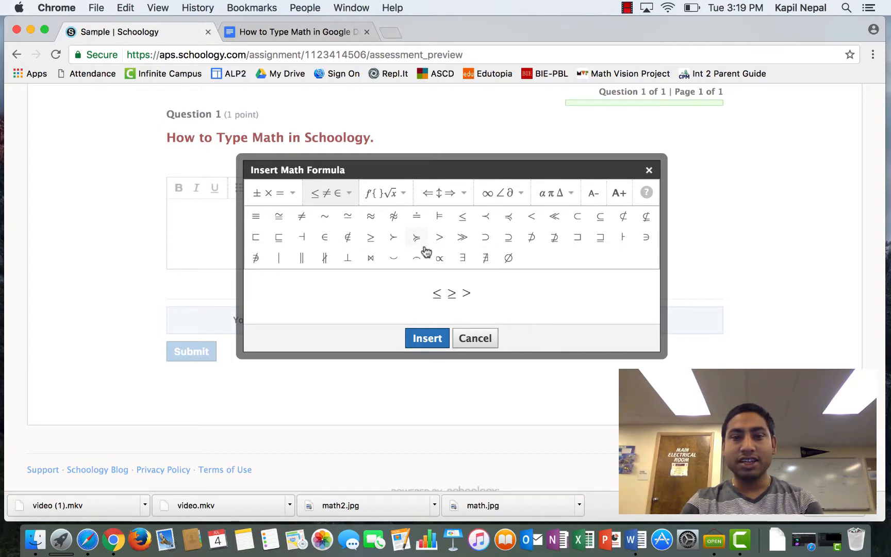
{"action": "left_click", "coordinate": [533, 217]}
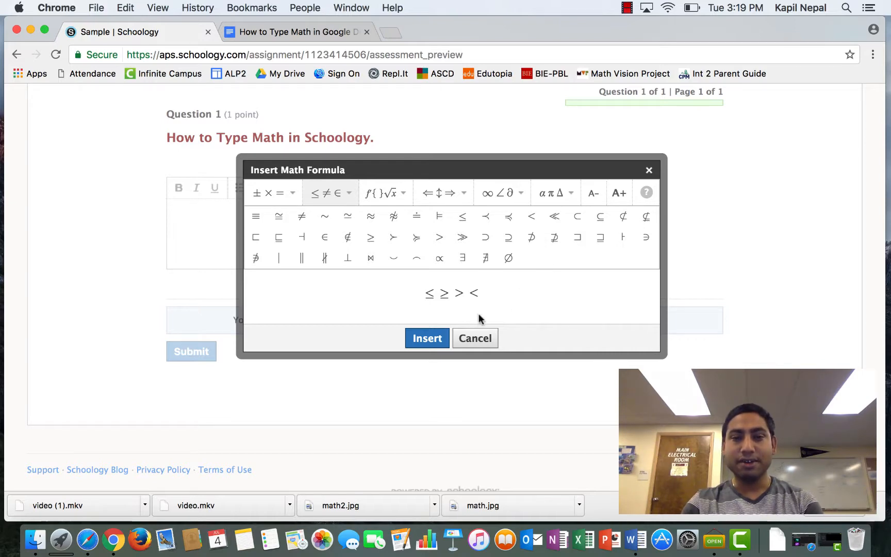
{"action": "left_click", "coordinate": [425, 340]}
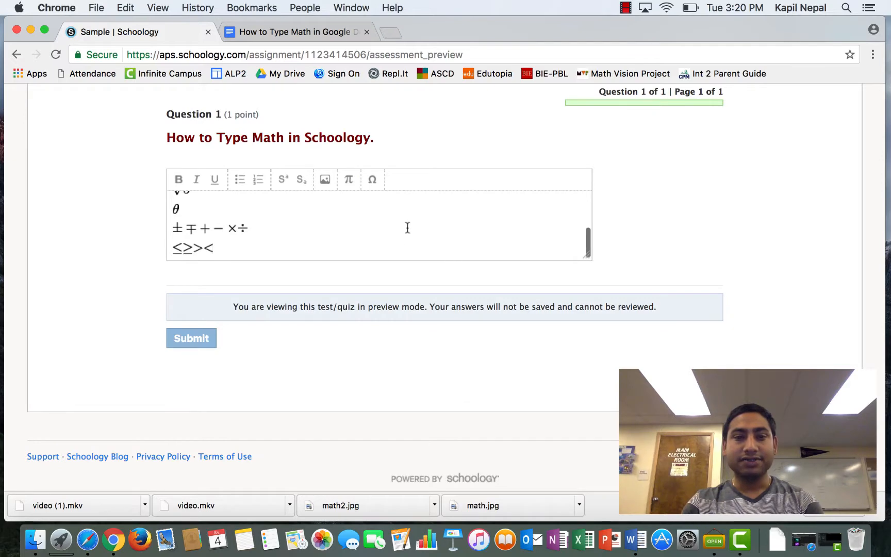
Step: Insert a math formula with the long ⇒, long ↔, ↑ and ↓ arrows directly after the inequality symbols
{"action": "left_click", "coordinate": [349, 183]}
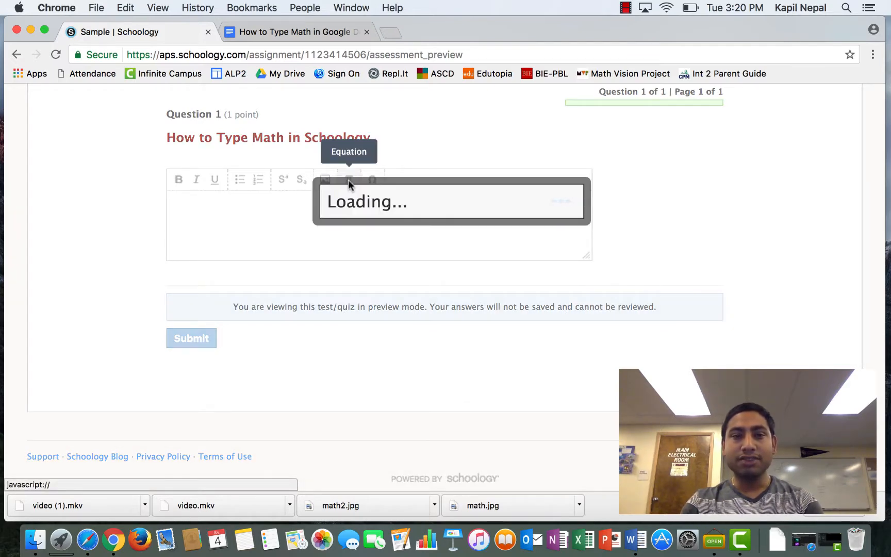
{"action": "left_click", "coordinate": [467, 202]}
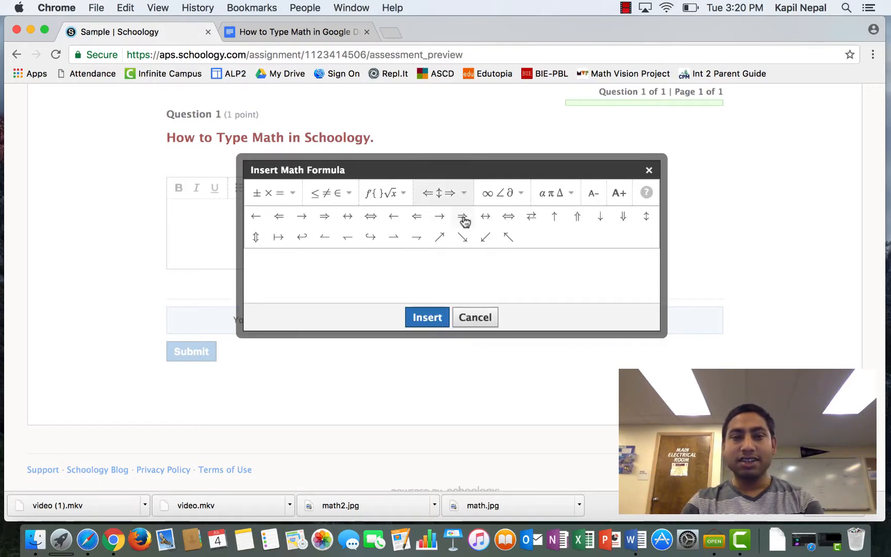
{"action": "left_click", "coordinate": [463, 217]}
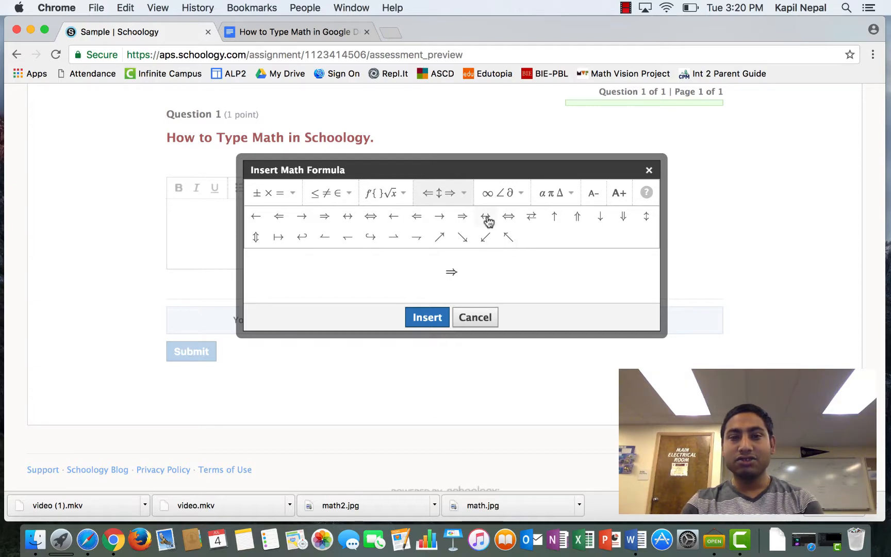
{"action": "left_click", "coordinate": [487, 218]}
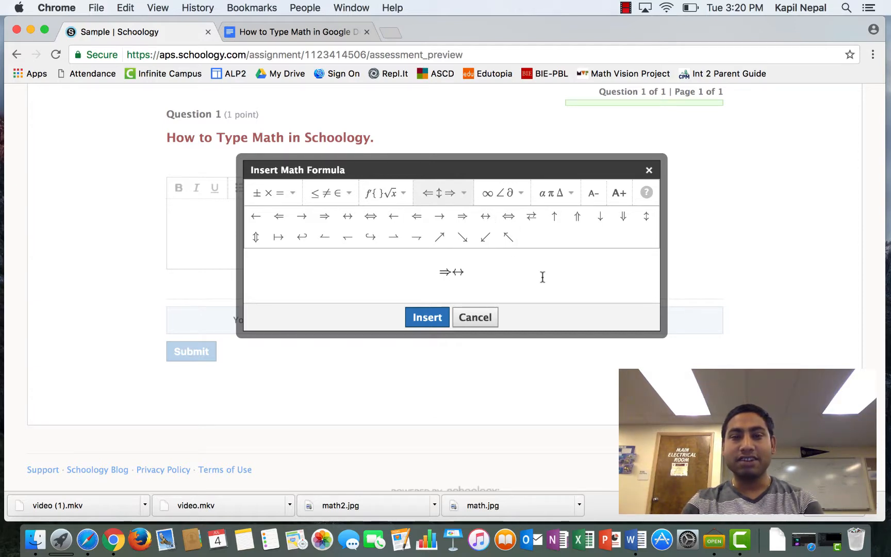
{"action": "left_click", "coordinate": [554, 216]}
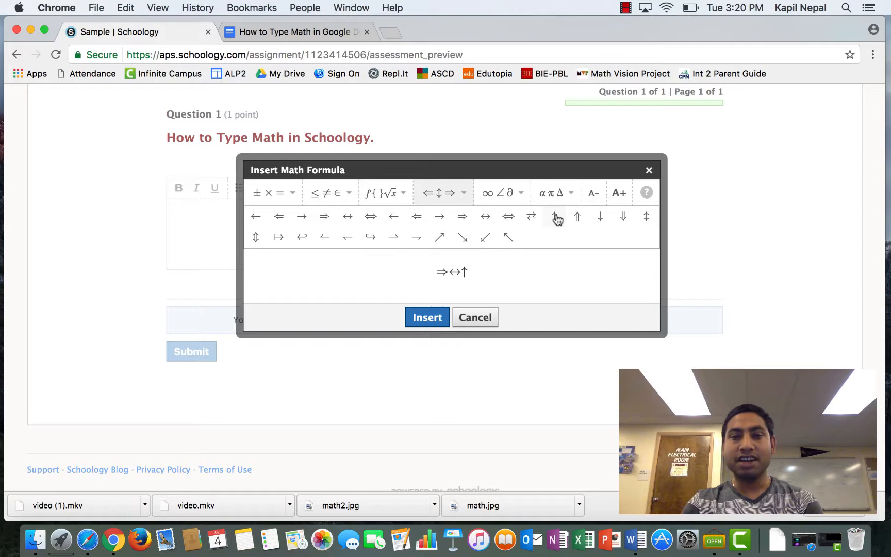
{"action": "left_click", "coordinate": [600, 219]}
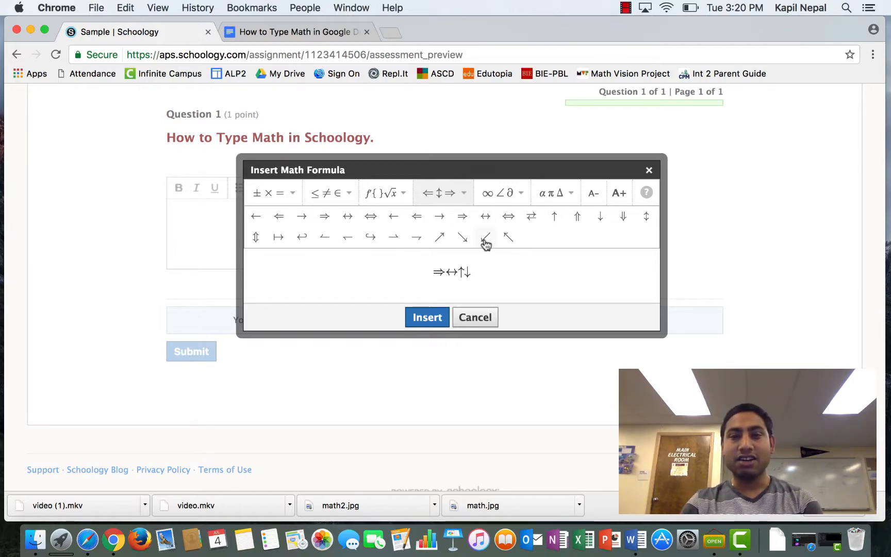
{"action": "left_click", "coordinate": [421, 318]}
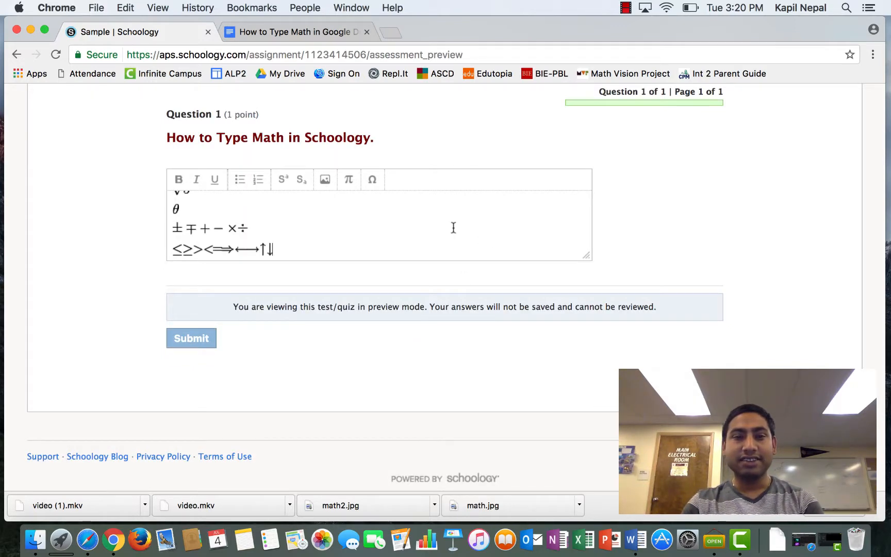
Step: Two lines below the relation and arrow symbols, start a math formula reading x = followed by a fraction with numerator −b
{"action": "scroll", "coordinate": [468, 227], "scroll_direction": "up", "scroll_amount": 2}
{"action": "scroll", "coordinate": [469, 228], "scroll_direction": "down", "scroll_amount": 3}
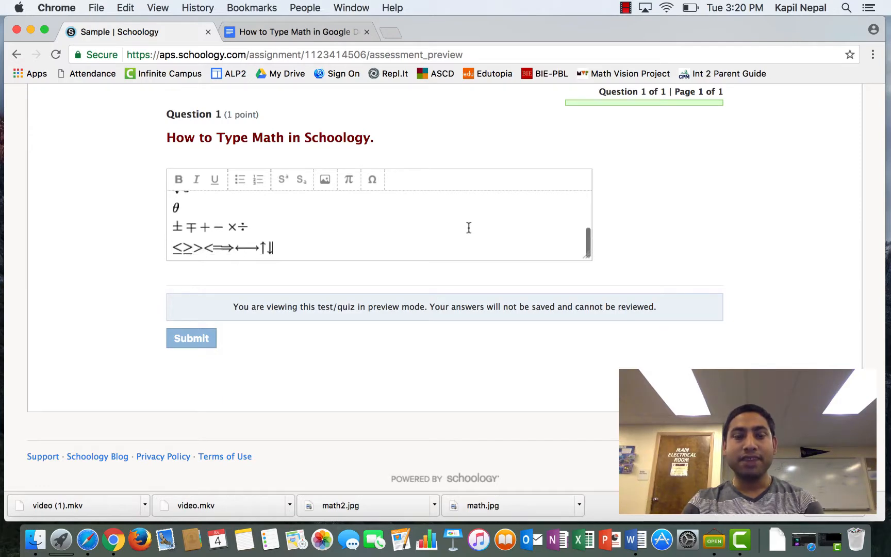
{"action": "key", "text": "Return"}
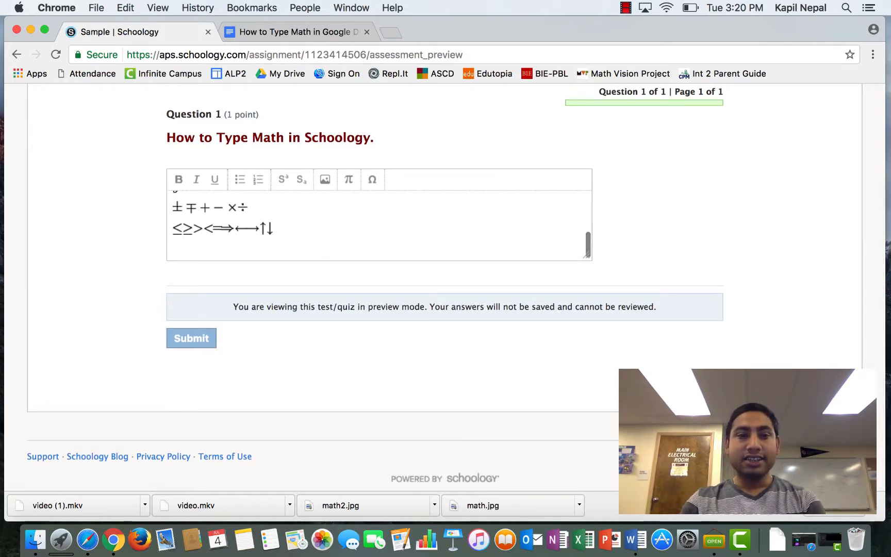
{"action": "key", "text": "Return"}
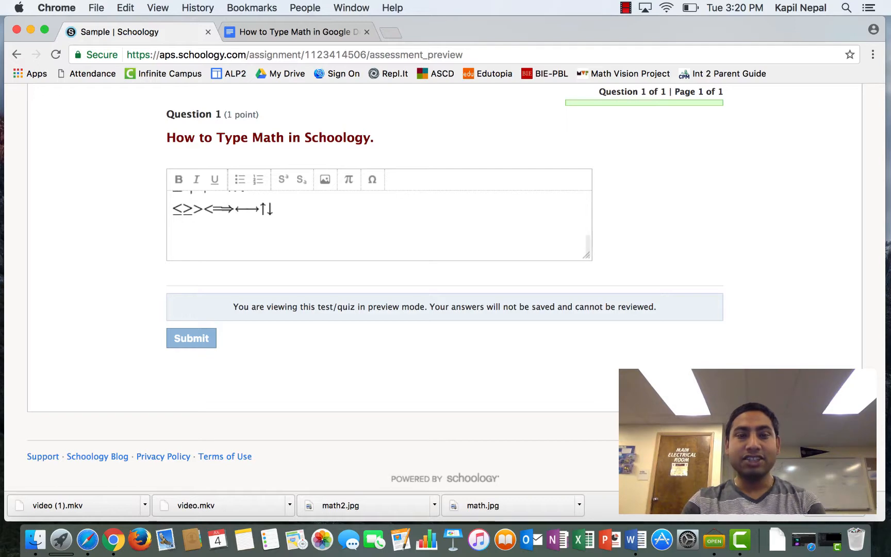
{"action": "left_click", "coordinate": [349, 182]}
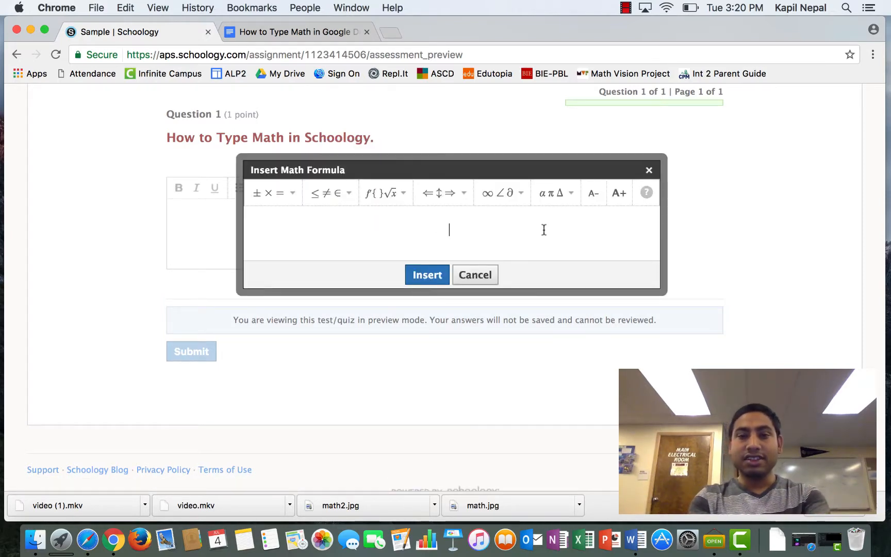
{"action": "type", "text": "x ="}
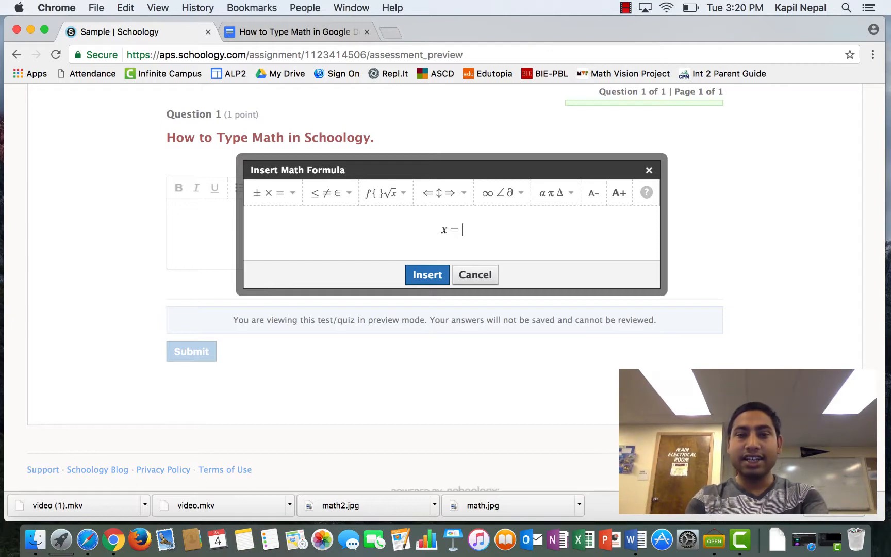
{"action": "left_click", "coordinate": [403, 198]}
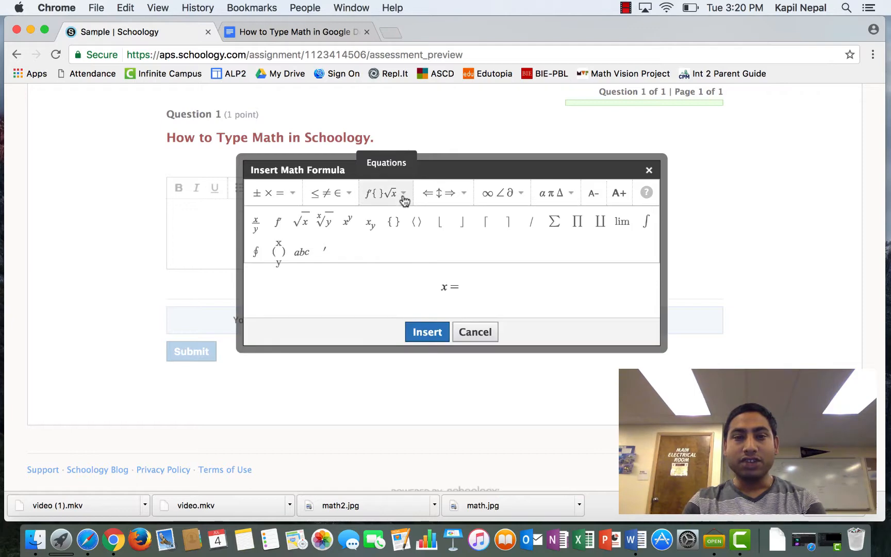
{"action": "left_click", "coordinate": [257, 232]}
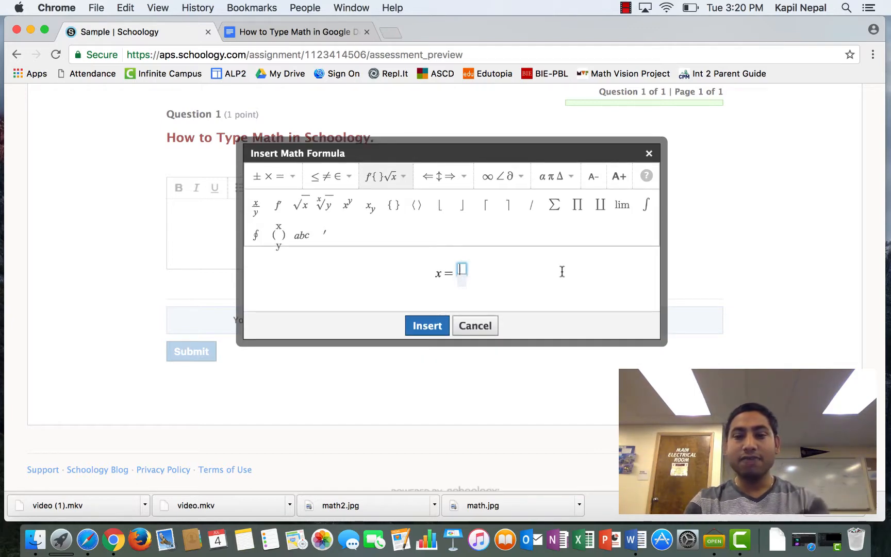
{"action": "type", "text": "-b"}
{"action": "key", "text": "Down"}
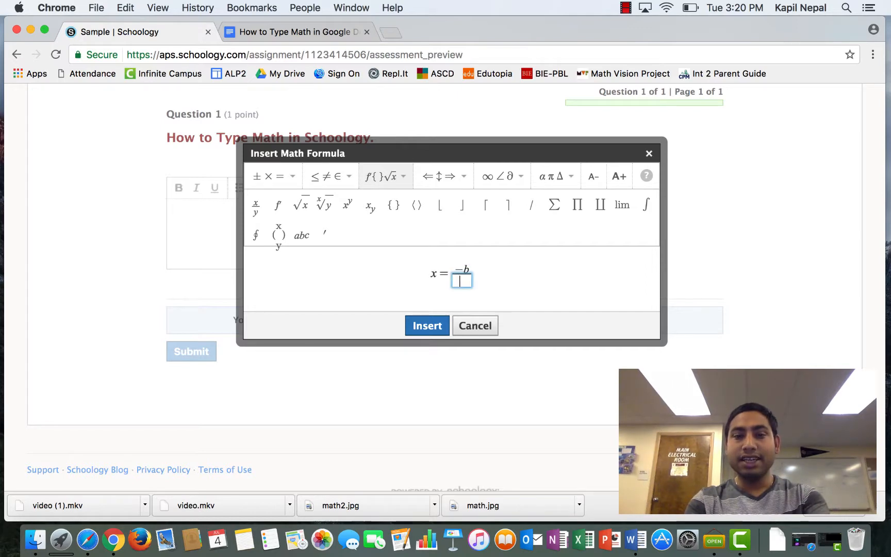
Step: Add the ± operator after −b in the fraction's numerator
{"action": "left_click", "coordinate": [469, 269]}
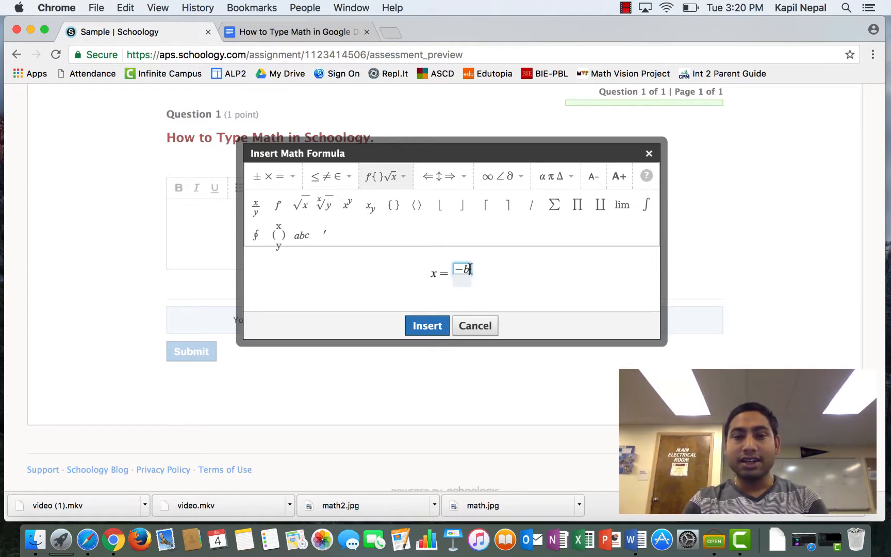
{"action": "left_click", "coordinate": [291, 177]}
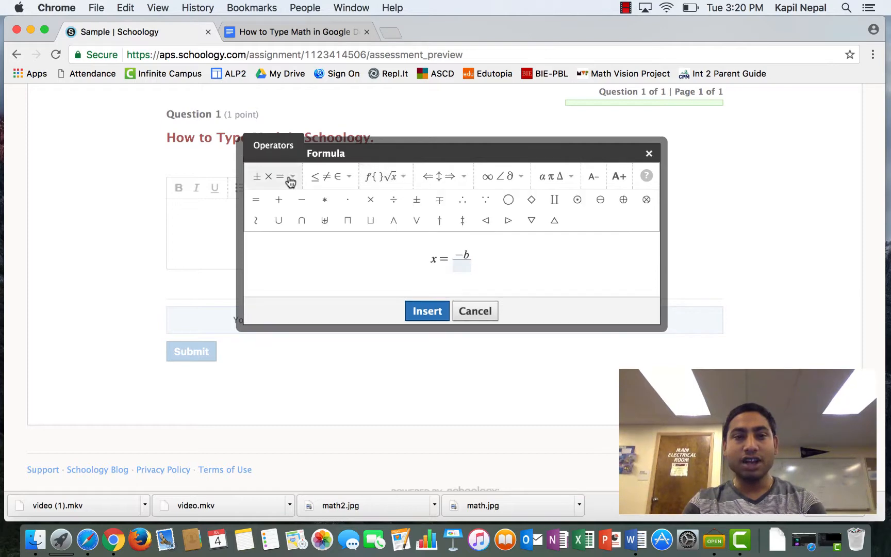
{"action": "left_click", "coordinate": [417, 202]}
{"action": "left_click", "coordinate": [477, 252]}
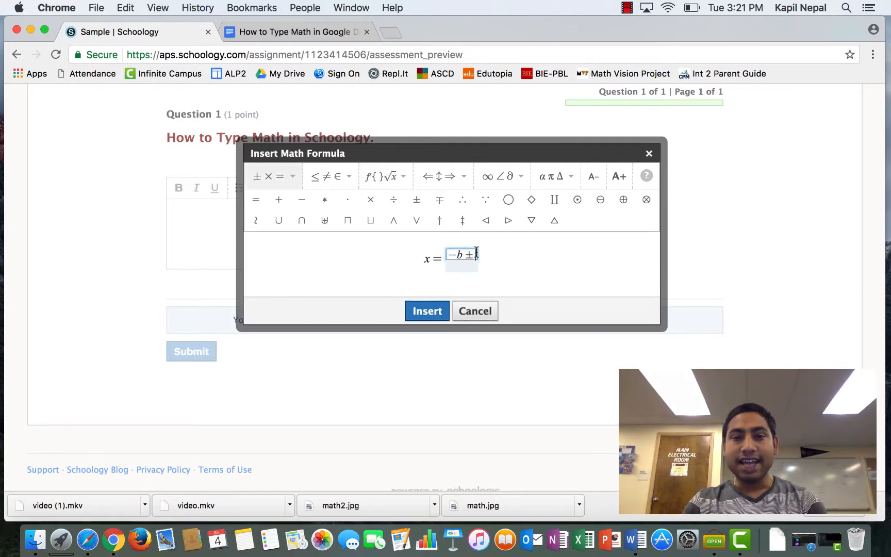
Step: Add a square root containing b² − 4ac after the ± sign in the numerator
{"action": "left_click", "coordinate": [404, 188]}
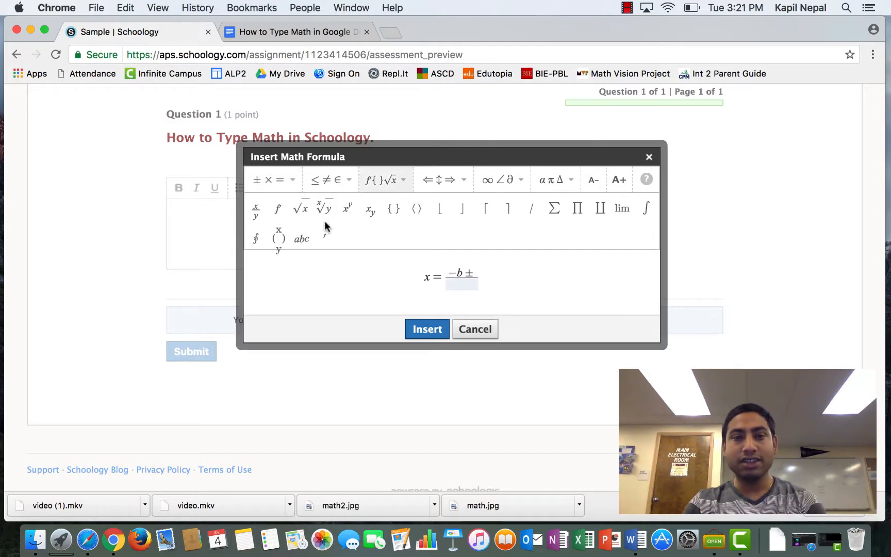
{"action": "left_click", "coordinate": [303, 211]}
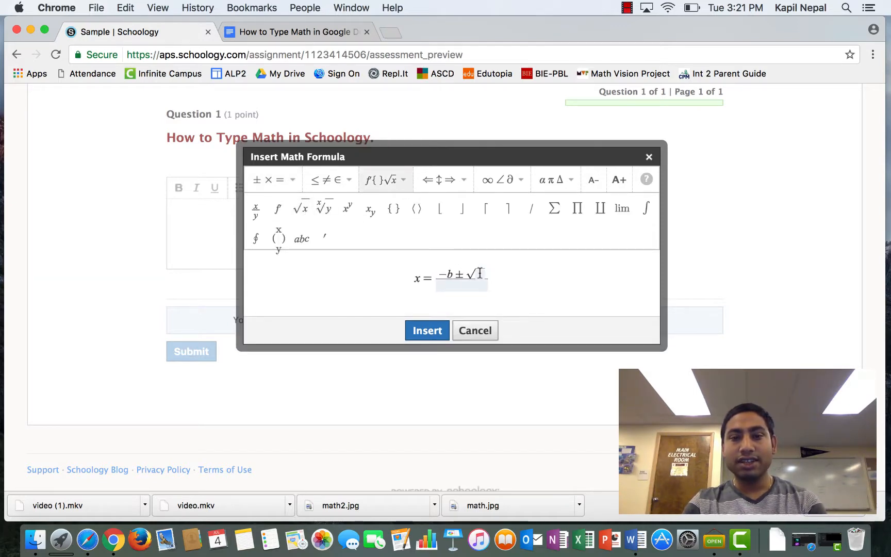
{"action": "type", "text": "b"}
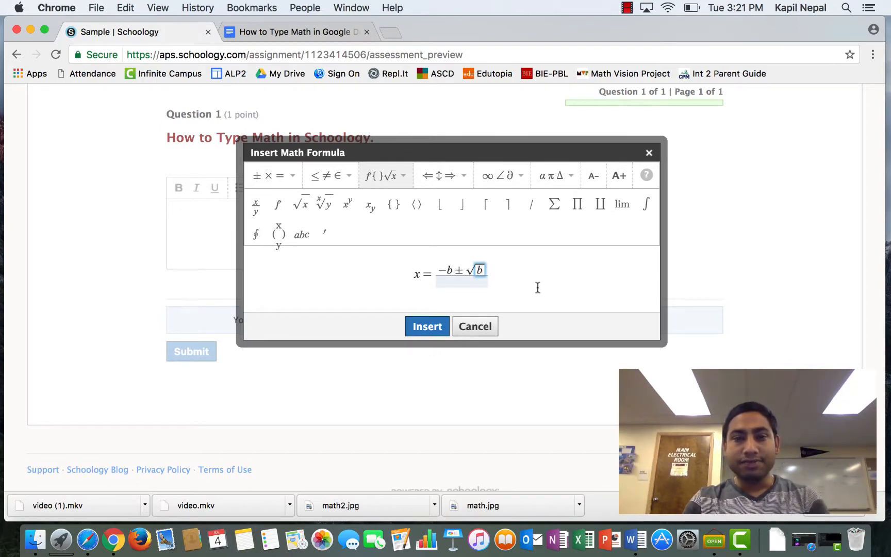
{"action": "left_click", "coordinate": [350, 213]}
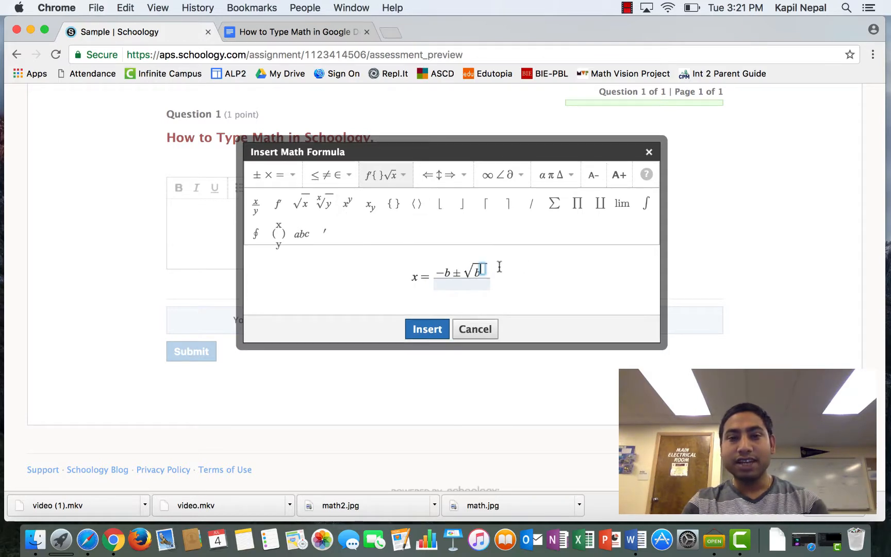
{"action": "type", "text": "2"}
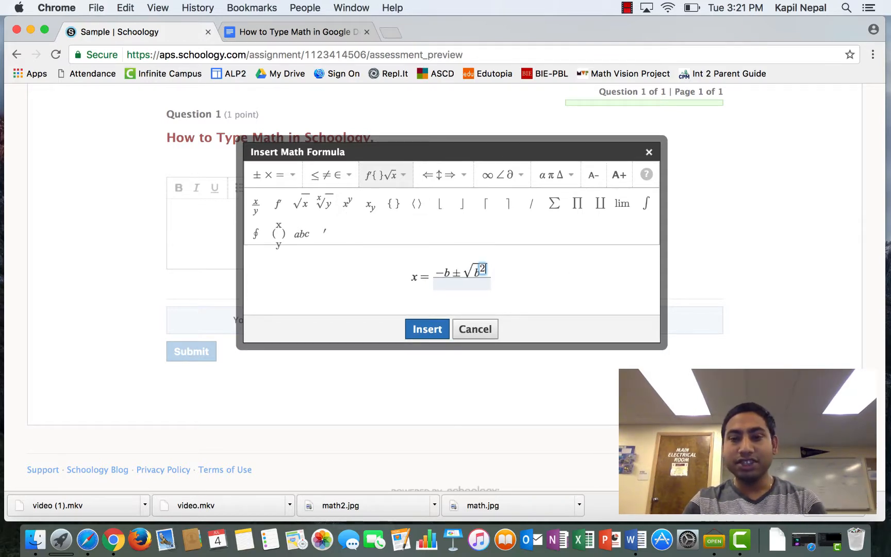
{"action": "key", "text": "Right"}
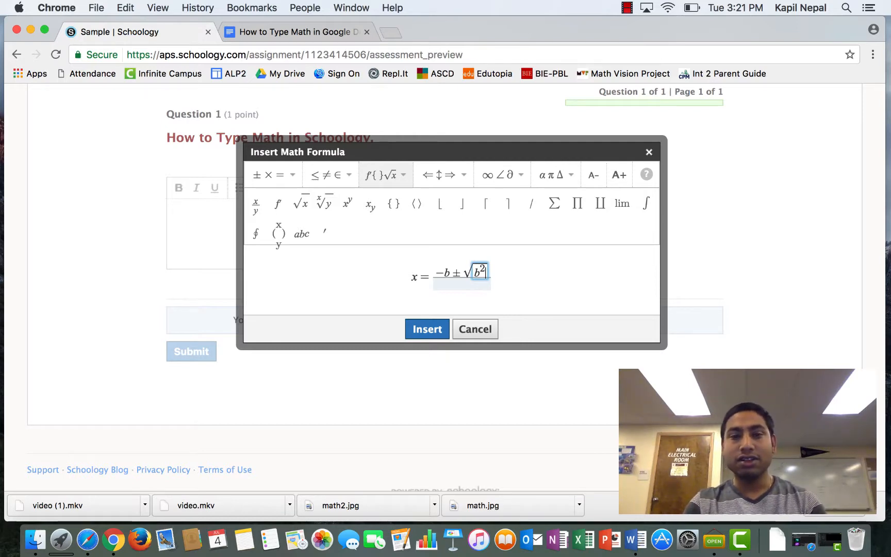
{"action": "type", "text": "-"}
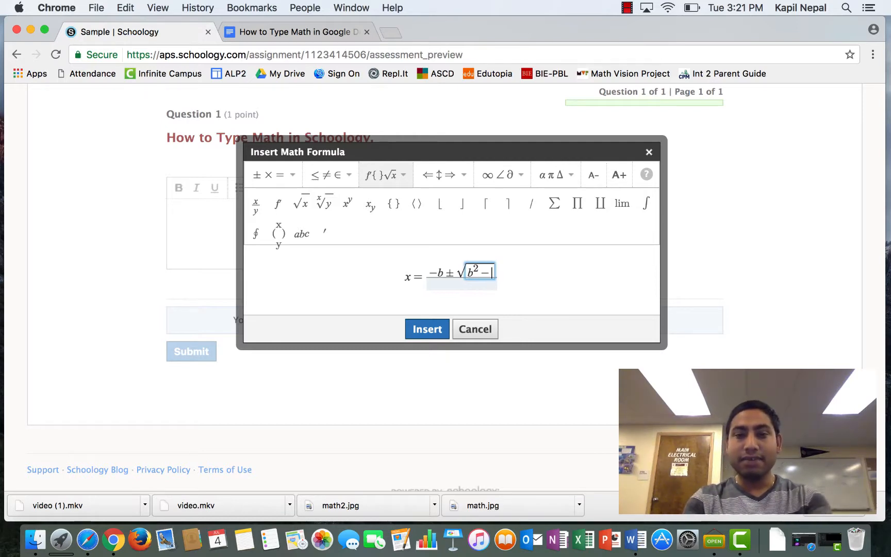
{"action": "type", "text": "4"}
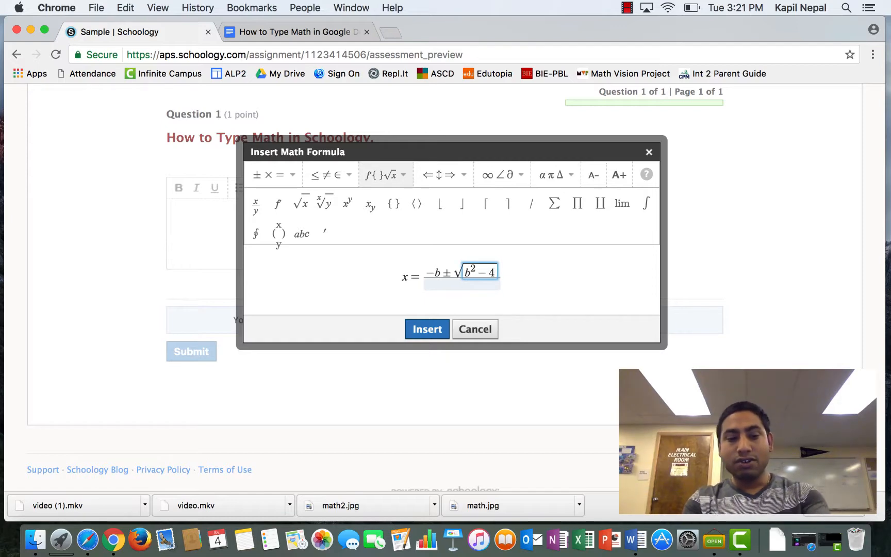
{"action": "type", "text": "ac"}
Step: Enter 2a as the fraction's denominator and insert the finished quadratic formula into the answer box
{"action": "left_click", "coordinate": [480, 285]}
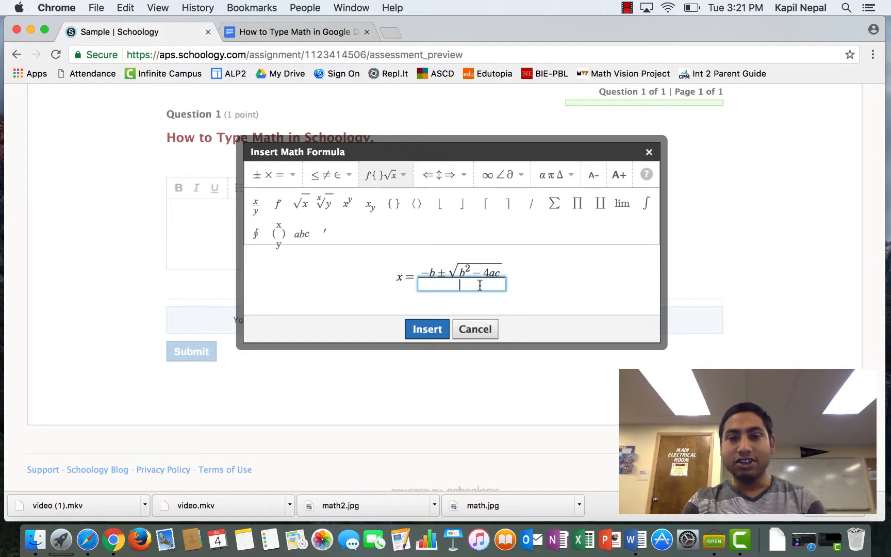
{"action": "type", "text": "2a"}
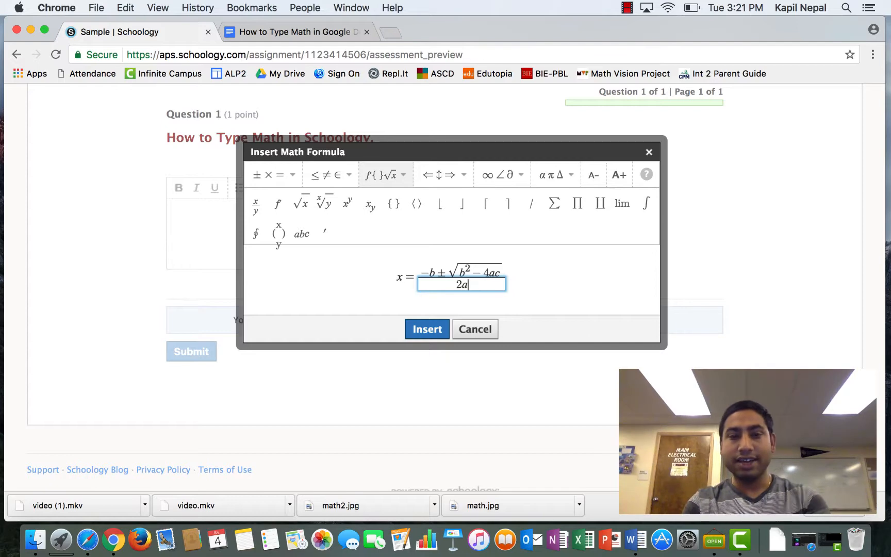
{"action": "left_click", "coordinate": [602, 271]}
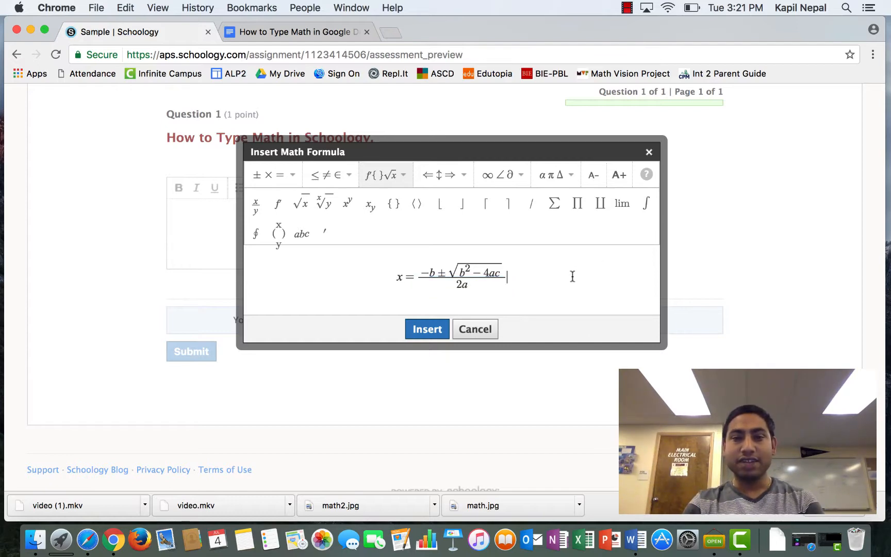
{"action": "left_click", "coordinate": [430, 330]}
{"action": "scroll", "coordinate": [424, 250], "scroll_direction": "down", "scroll_amount": 2}
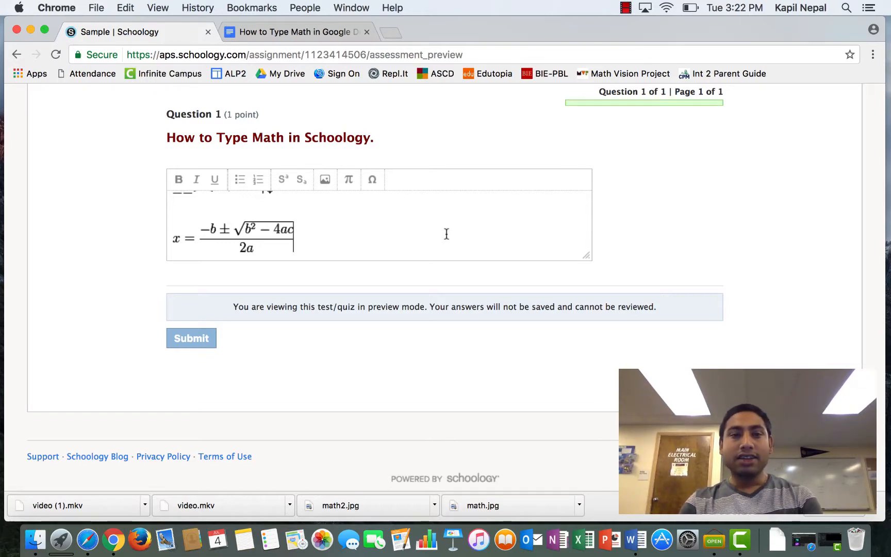
Step: Switch to the Google Doc on typing math and insert an equation with the fraction 2/3 in the Fraction row's empty cell
{"action": "left_click", "coordinate": [314, 30]}
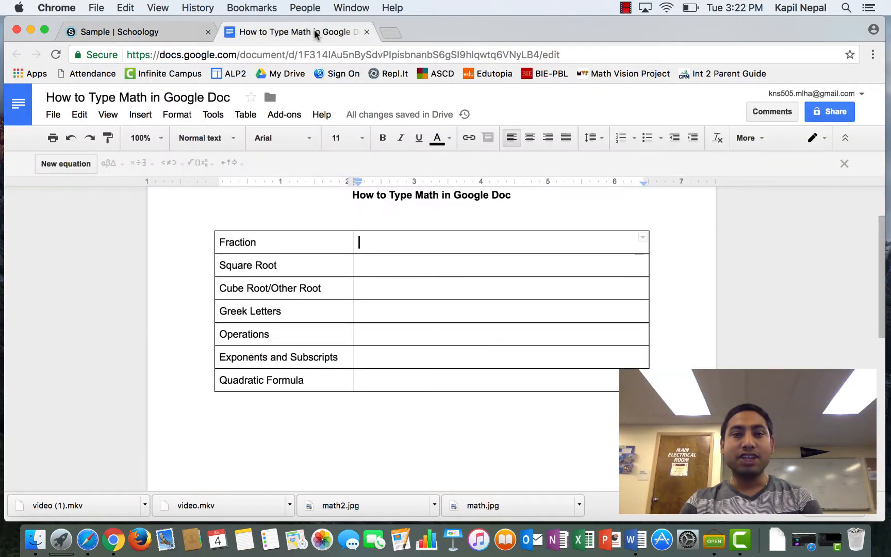
{"action": "scroll", "coordinate": [485, 323], "scroll_direction": "up", "scroll_amount": 1}
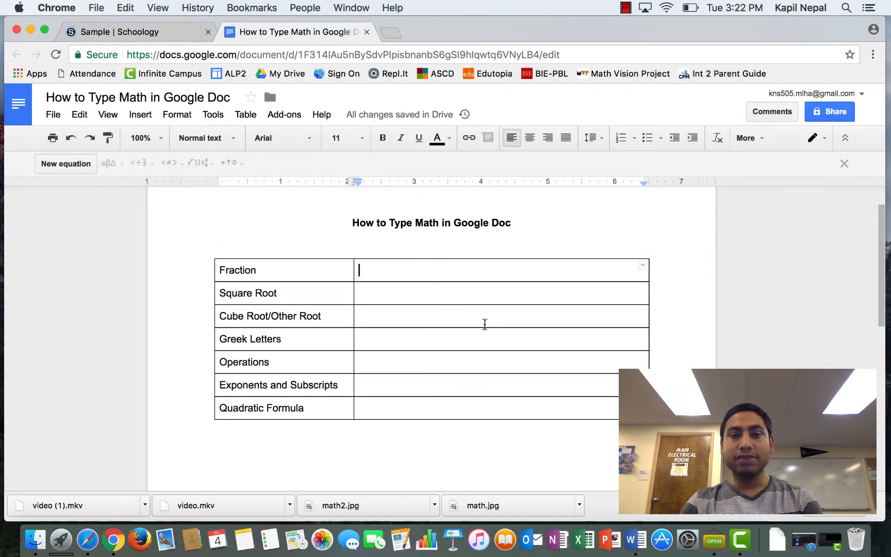
{"action": "scroll", "coordinate": [669, 293], "scroll_direction": "down", "scroll_amount": 1}
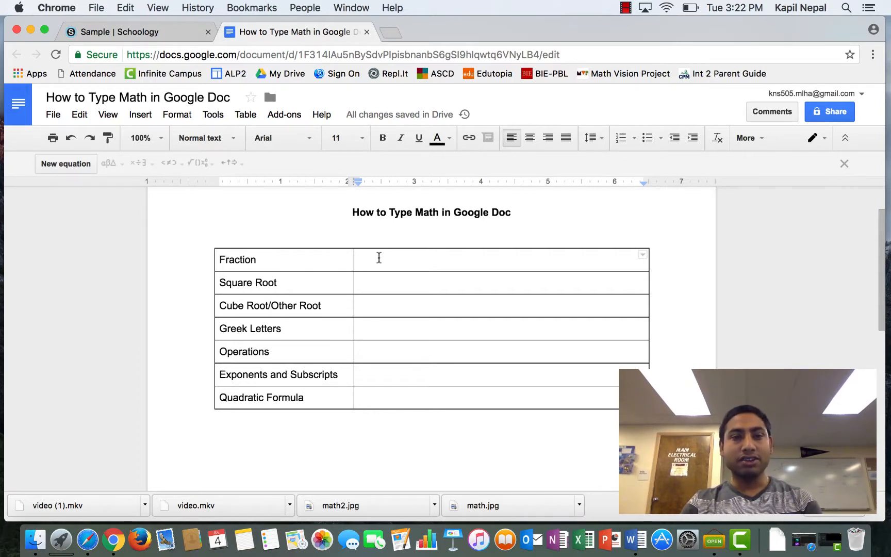
{"action": "left_click", "coordinate": [147, 116]}
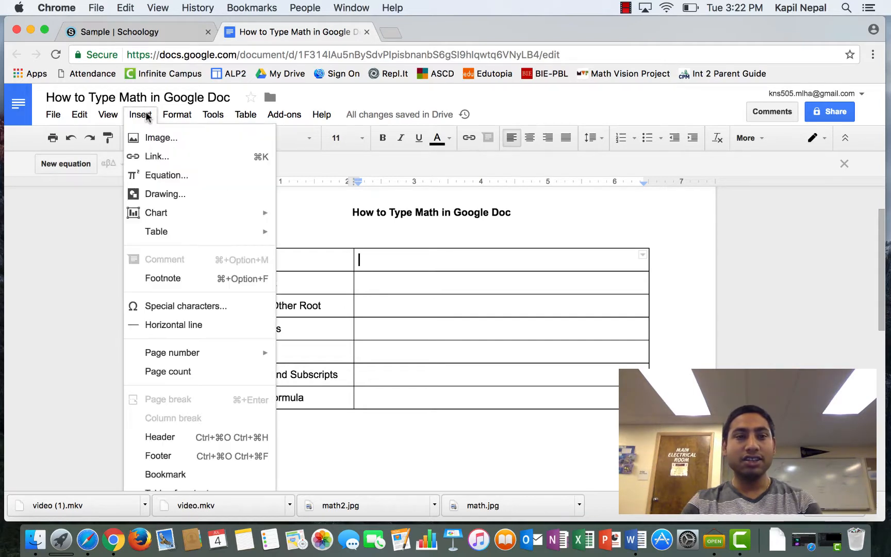
{"action": "left_click", "coordinate": [155, 174]}
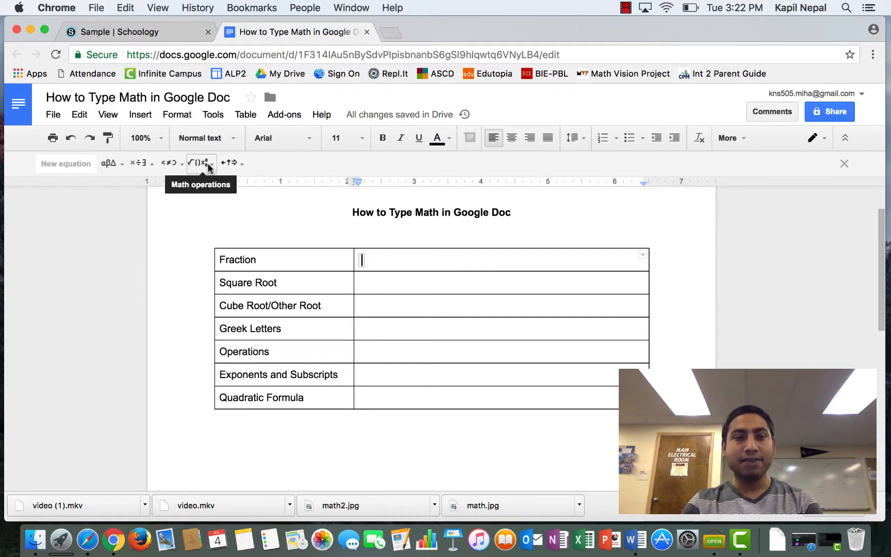
{"action": "left_click", "coordinate": [207, 162]}
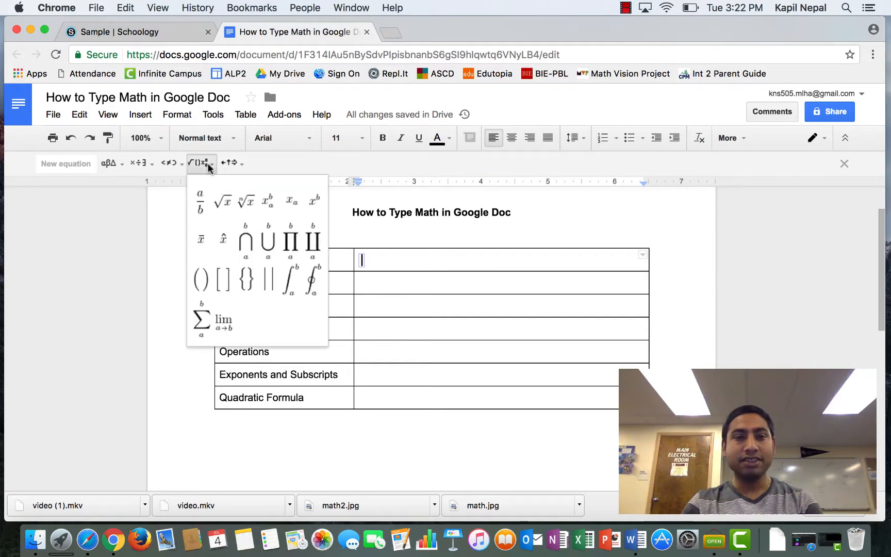
{"action": "left_click", "coordinate": [201, 211]}
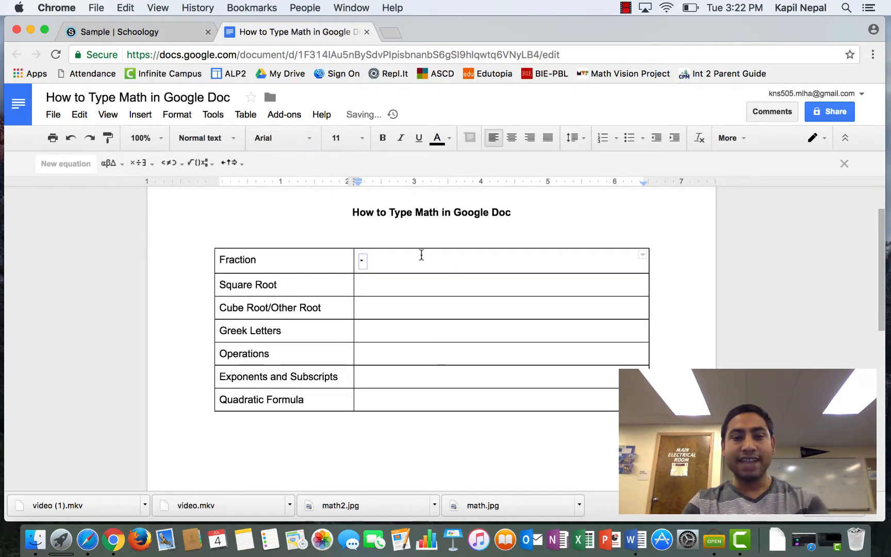
{"action": "type", "text": "2"}
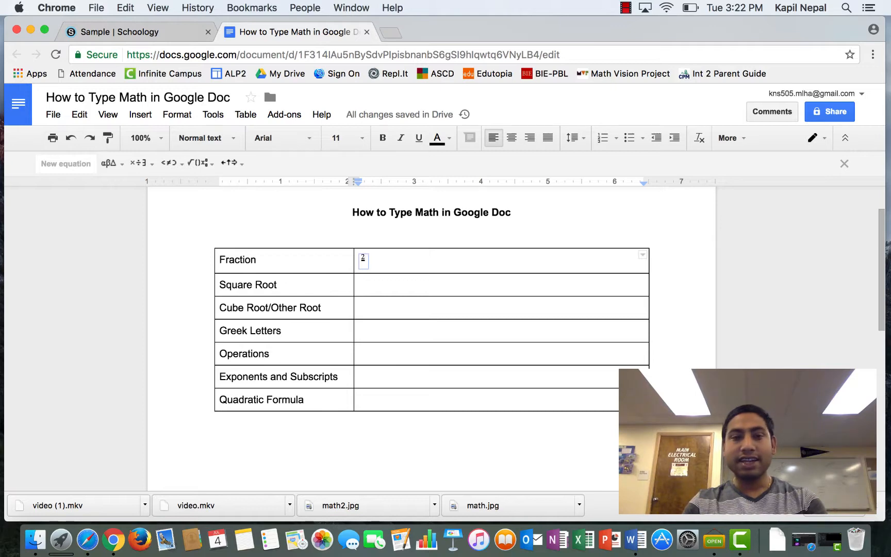
{"action": "key", "text": "Down"}
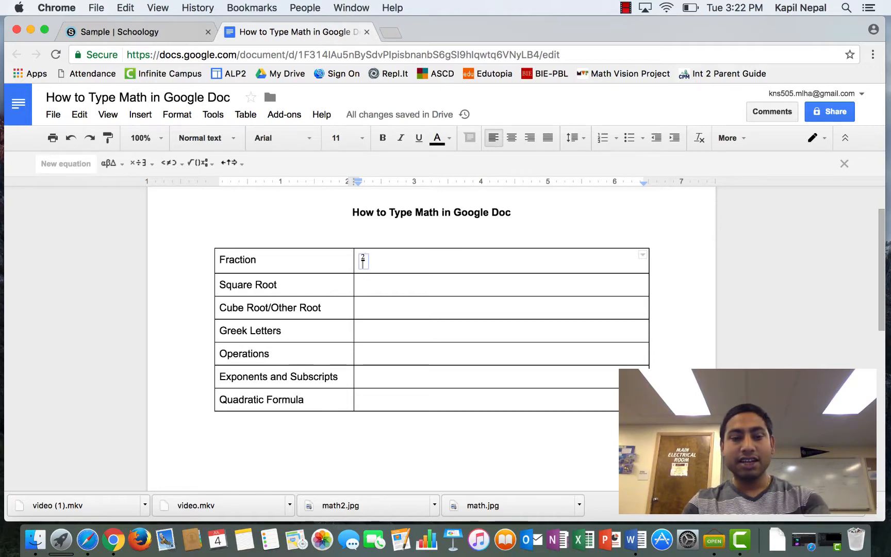
{"action": "type", "text": "3"}
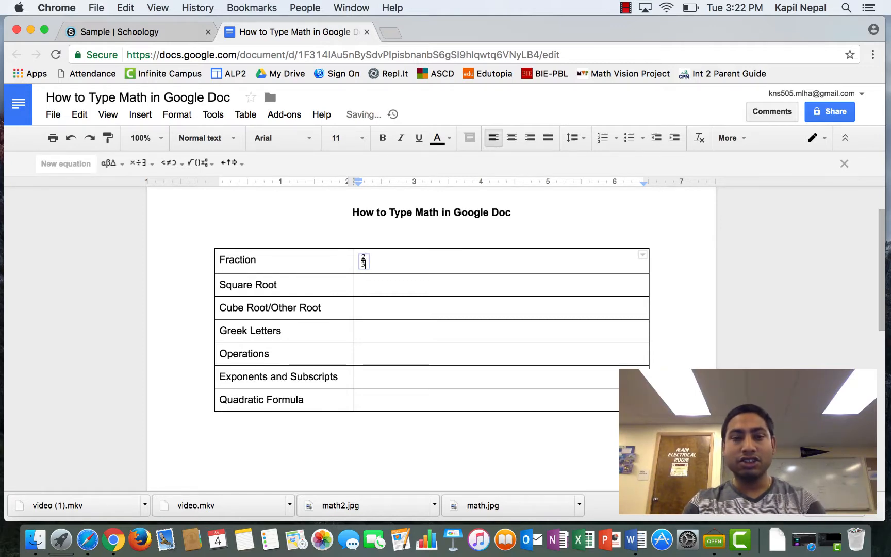
Step: Insert a second equation after 2/3 in the Fraction row, with the fraction 5x−3 over 2x+4
{"action": "left_click", "coordinate": [431, 266]}
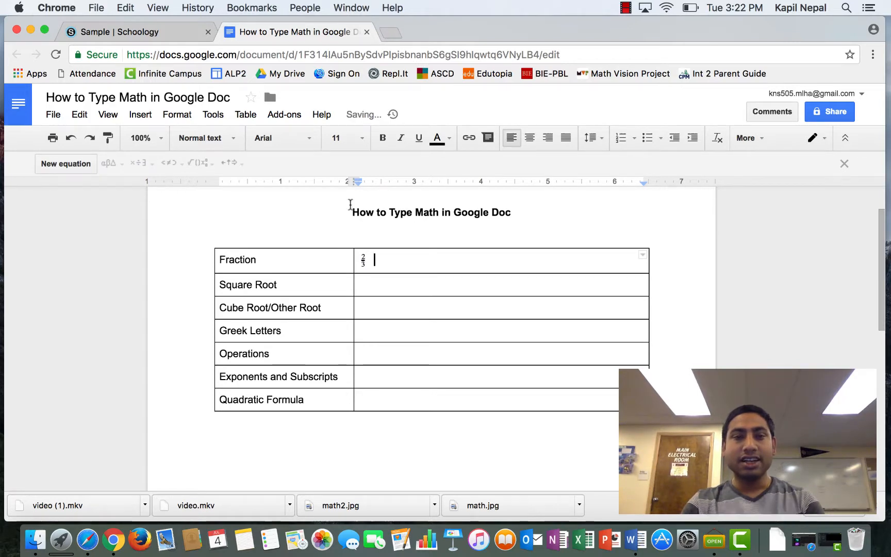
{"action": "left_click", "coordinate": [142, 114]}
{"action": "left_click", "coordinate": [157, 178]}
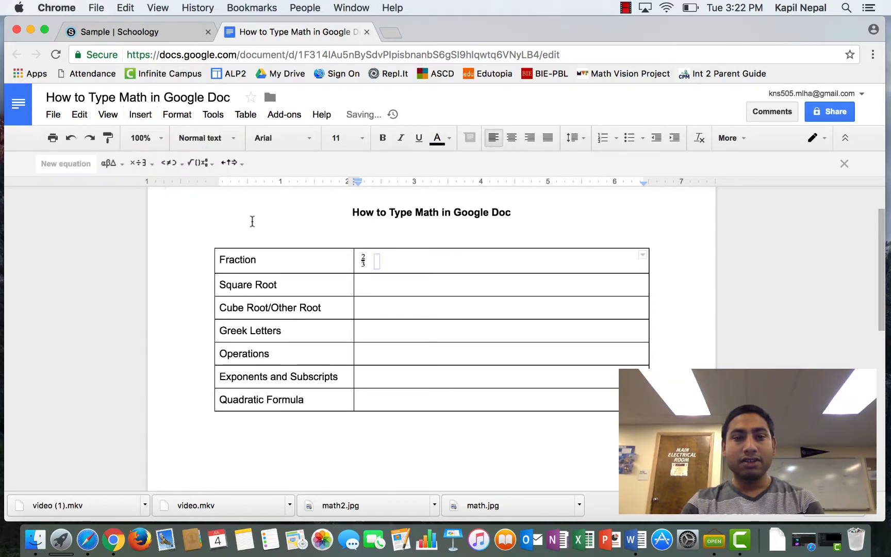
{"action": "left_click", "coordinate": [209, 163]}
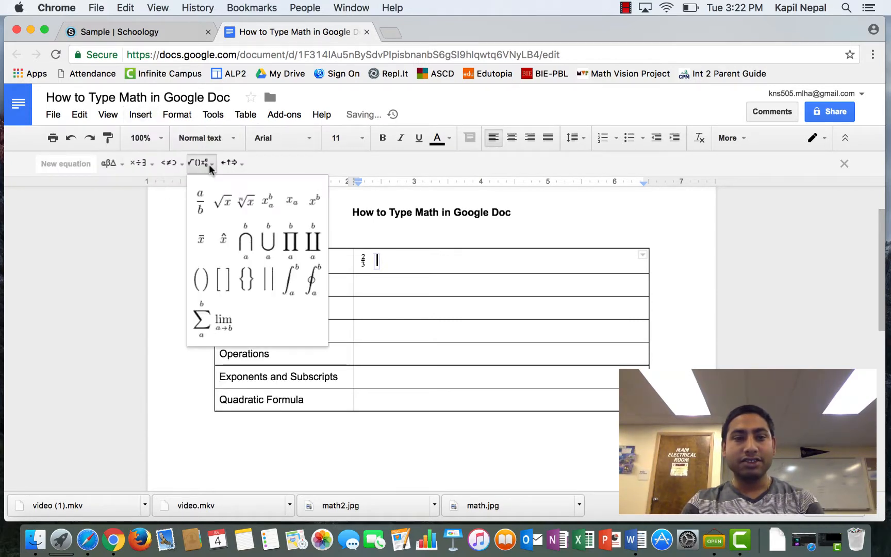
{"action": "left_click", "coordinate": [200, 201]}
{"action": "type", "text": "5x-3"}
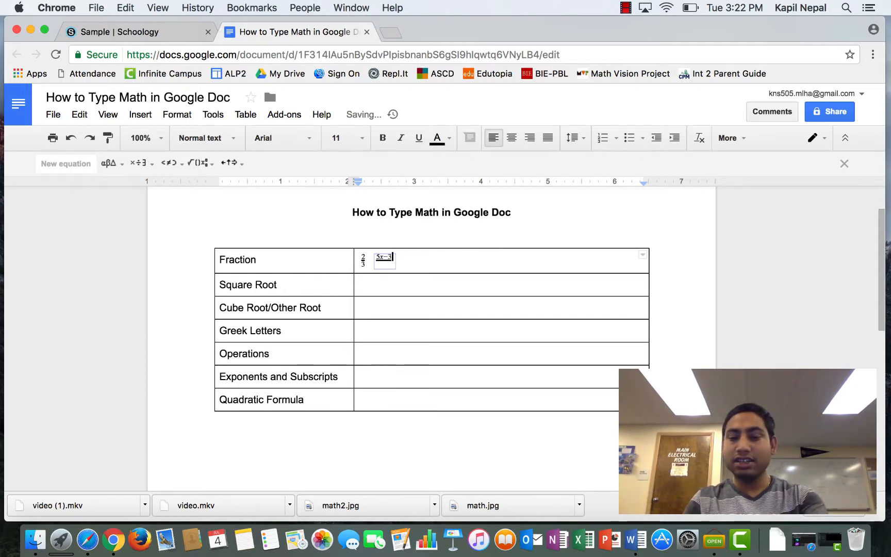
{"action": "key", "text": "Return"}
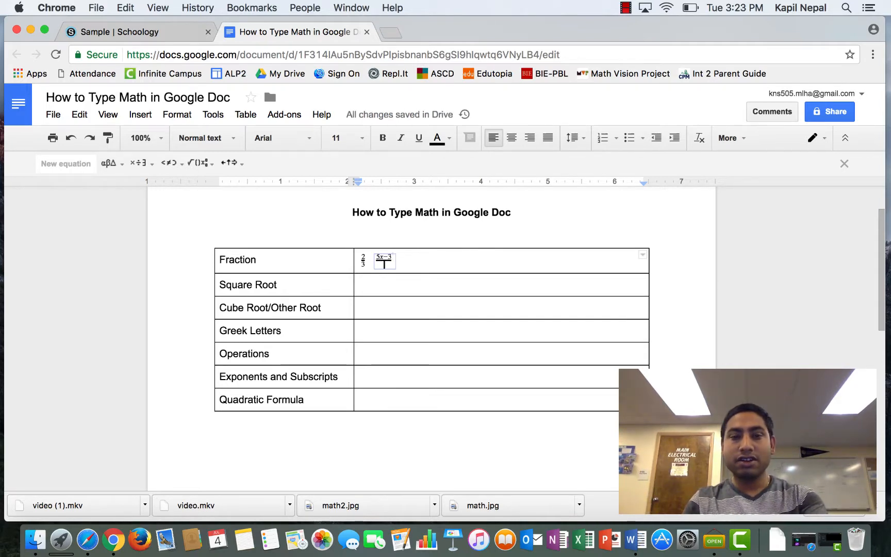
{"action": "type", "text": "2x+4"}
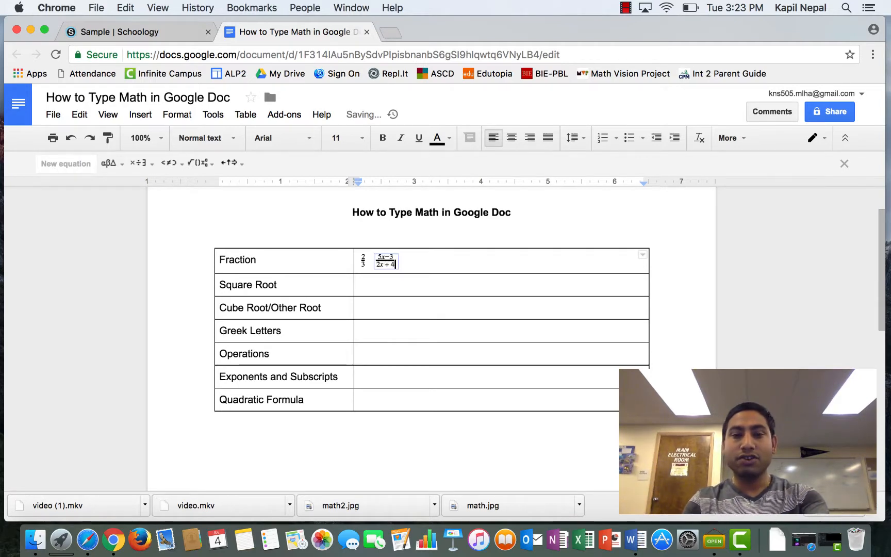
Step: Insert an equation with the square root of 4 in the Square Root row's empty cell
{"action": "left_click", "coordinate": [413, 289]}
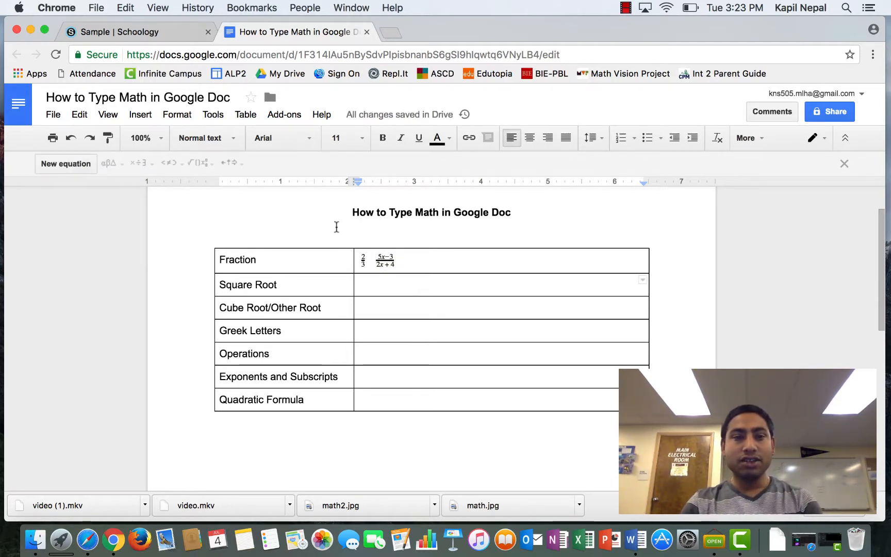
{"action": "left_click", "coordinate": [76, 164]}
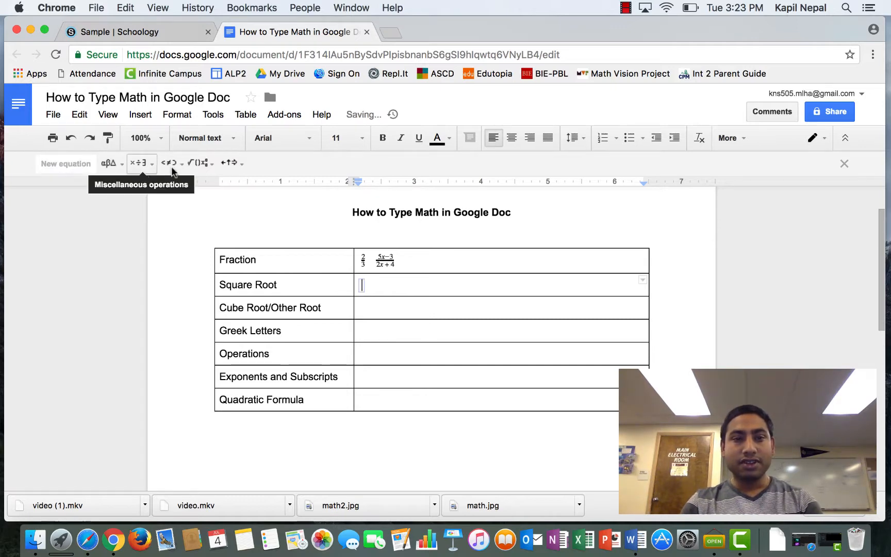
{"action": "left_click", "coordinate": [208, 167]}
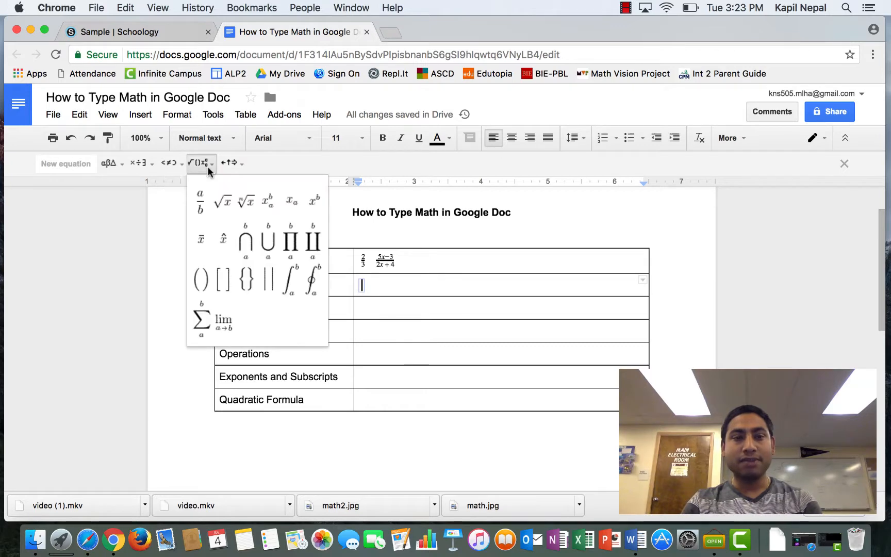
{"action": "left_click", "coordinate": [223, 202]}
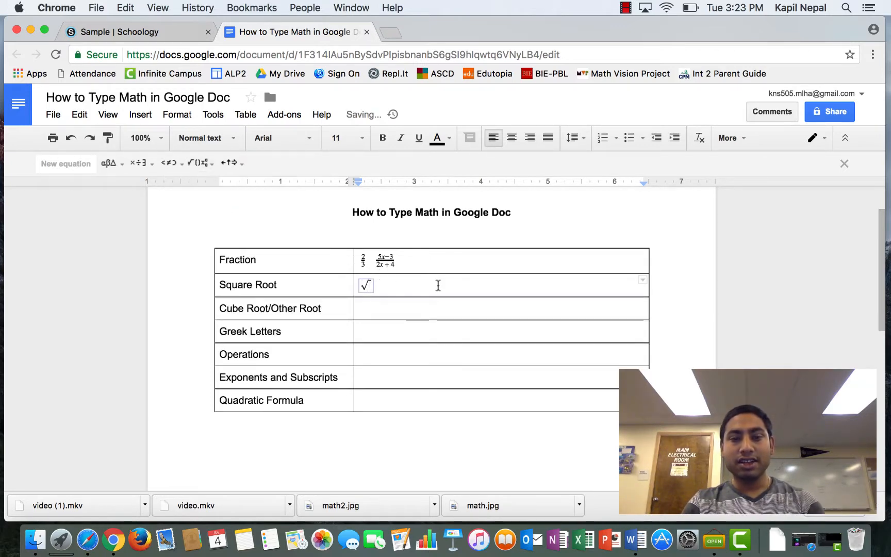
{"action": "type", "text": "4"}
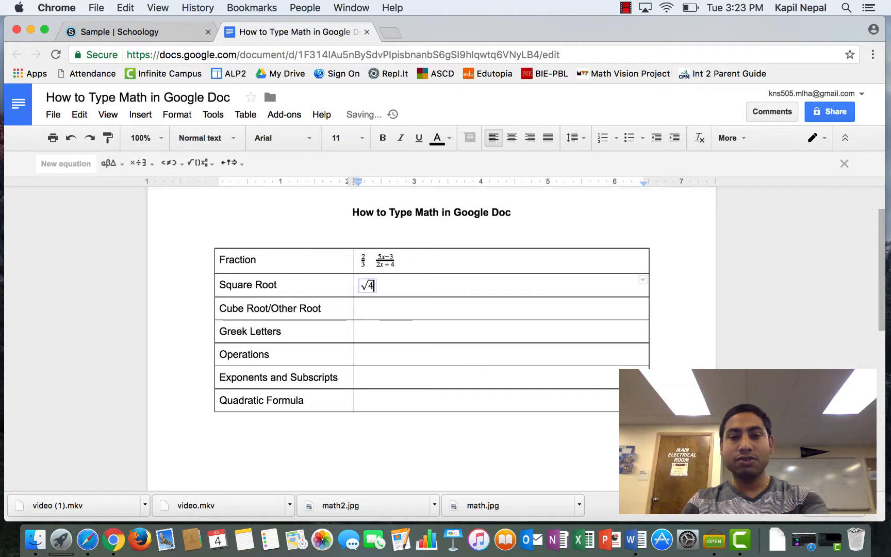
{"action": "left_click", "coordinate": [465, 287]}
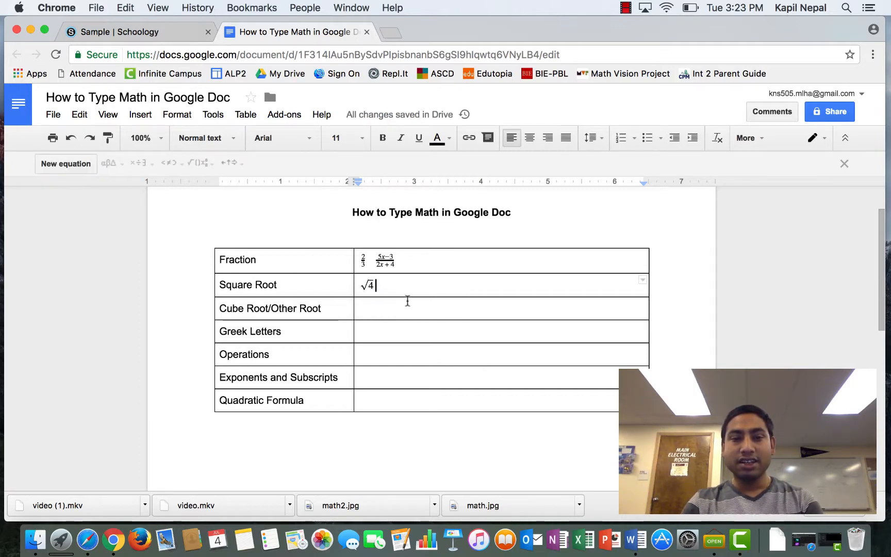
Step: Insert an equation with the cube root of 5 in the Cube Root/Other Root row's empty cell
{"action": "left_click", "coordinate": [387, 304]}
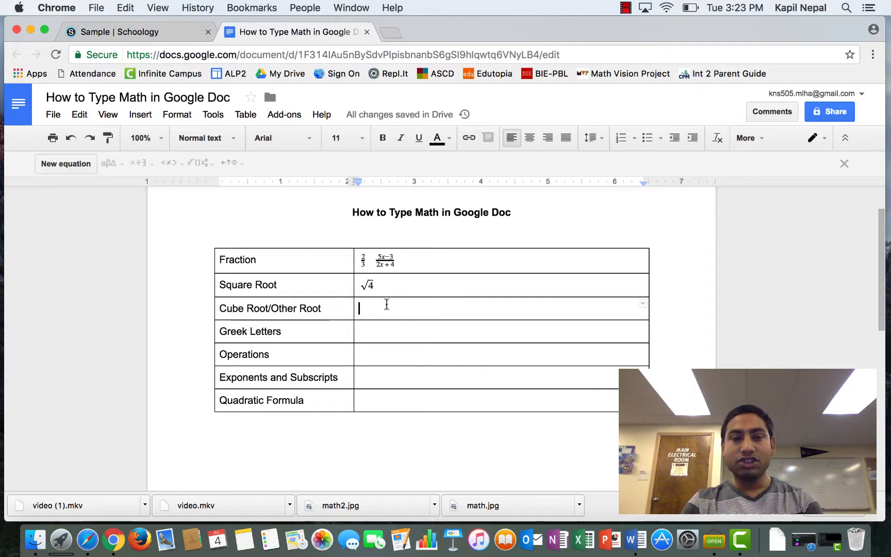
{"action": "left_click", "coordinate": [69, 165]}
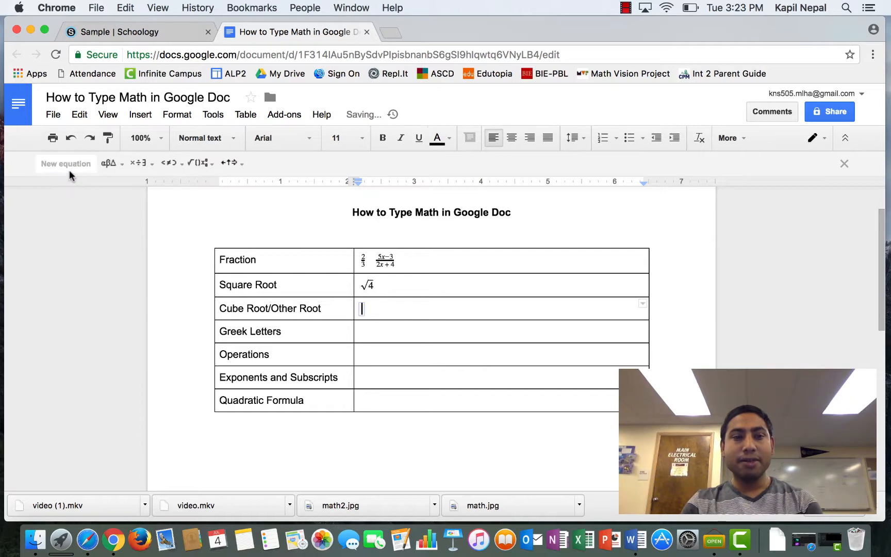
{"action": "left_click", "coordinate": [211, 168]}
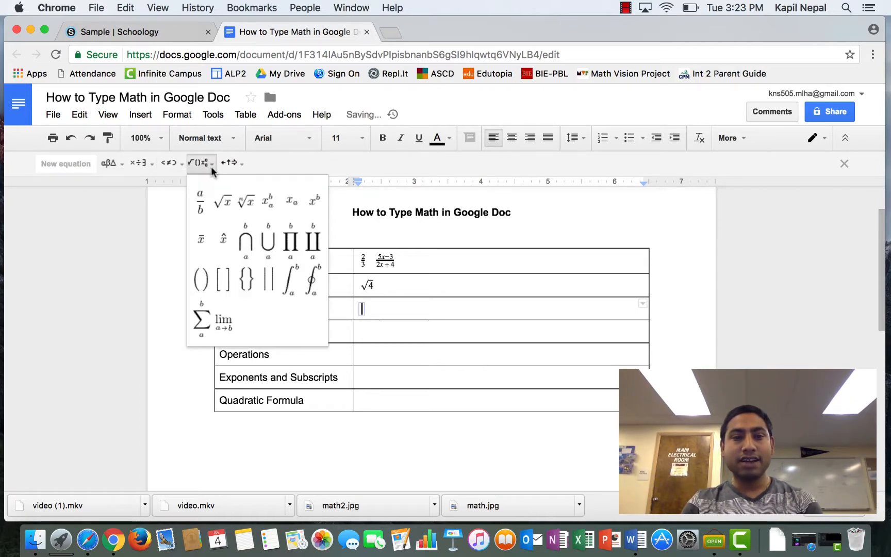
{"action": "left_click", "coordinate": [246, 202]}
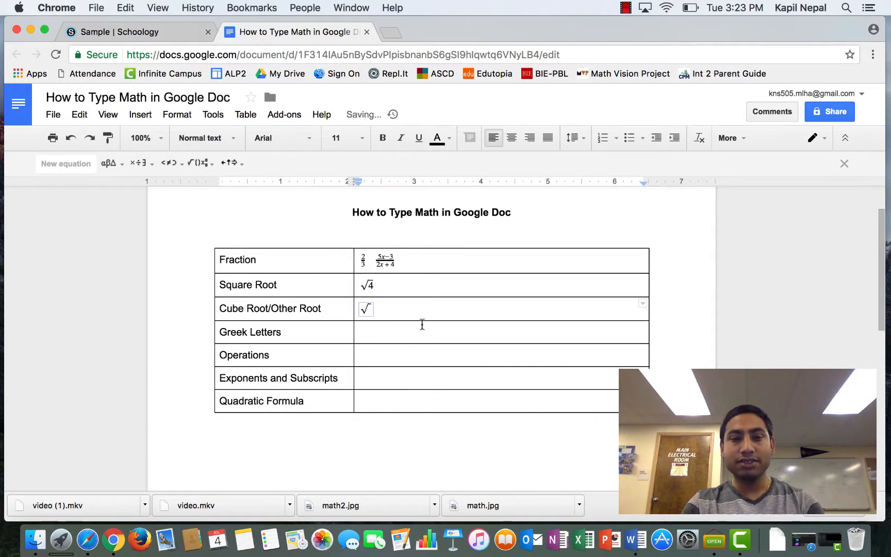
{"action": "type", "text": "3√"}
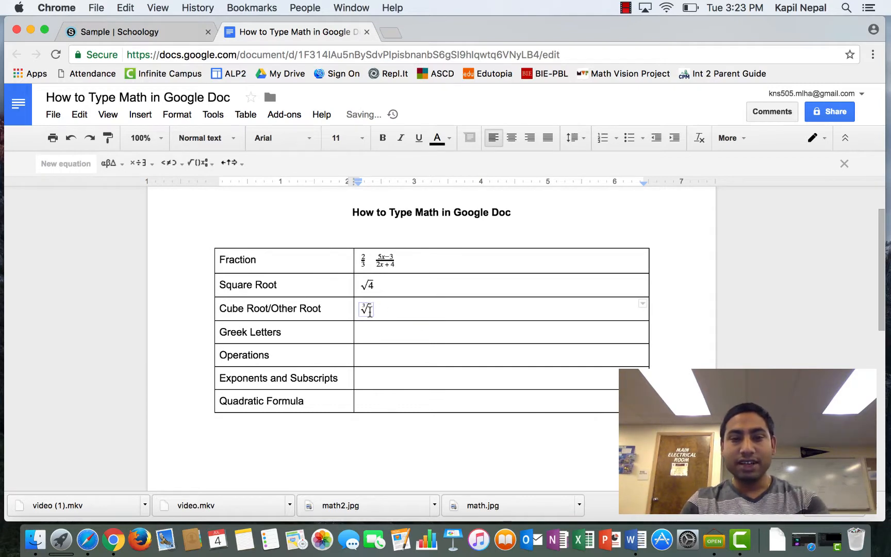
{"action": "type", "text": "5"}
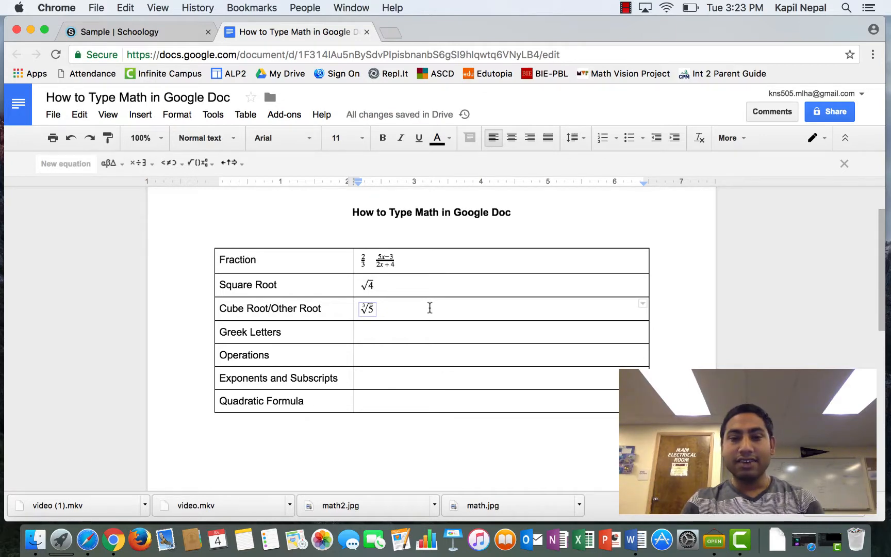
{"action": "left_click", "coordinate": [429, 308]}
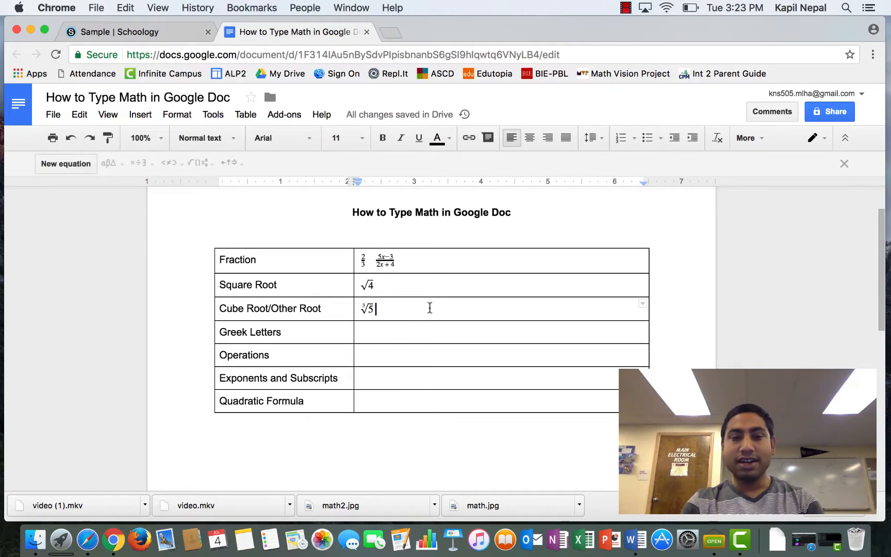
Step: Insert a second equation after the cube root, with the fourth root of 4y − 7
{"action": "left_click", "coordinate": [75, 163]}
{"action": "left_click", "coordinate": [210, 165]}
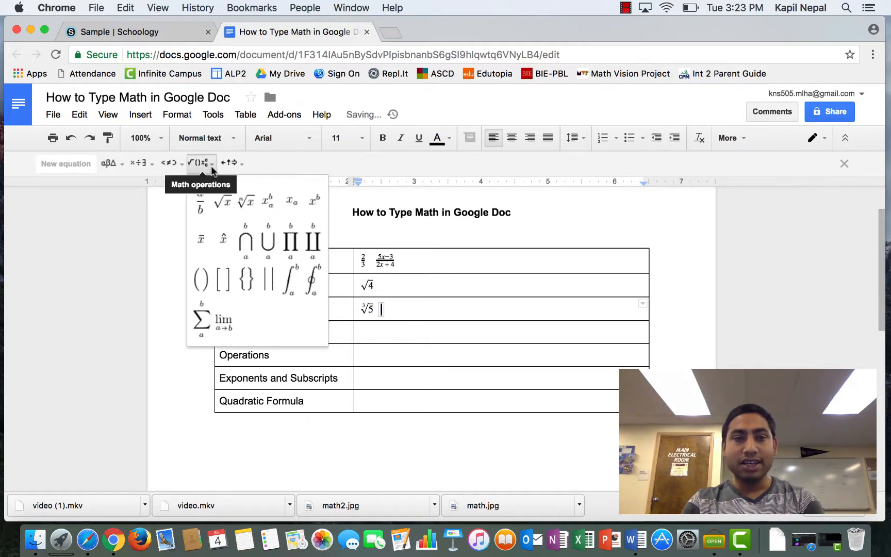
{"action": "left_click", "coordinate": [246, 201]}
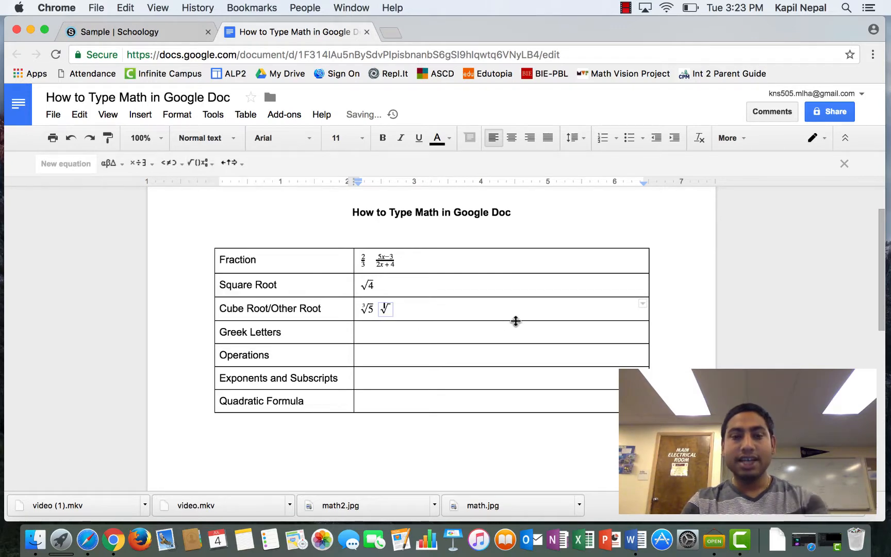
{"action": "type", "text": "4"}
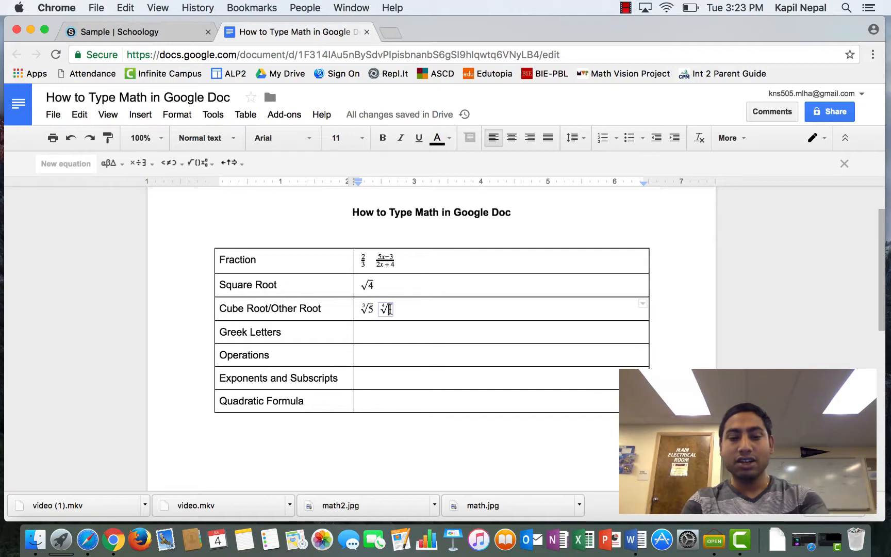
{"action": "type", "text": "4y"}
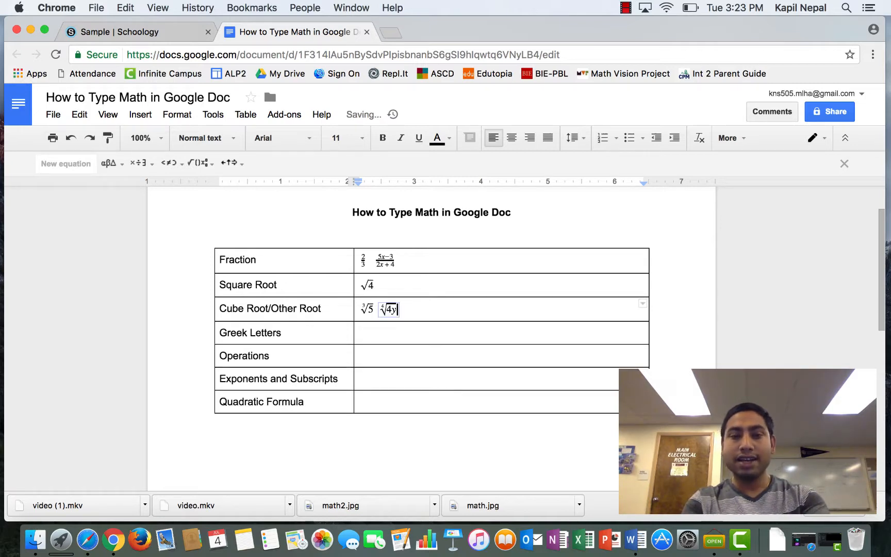
{"action": "type", "text": "-7"}
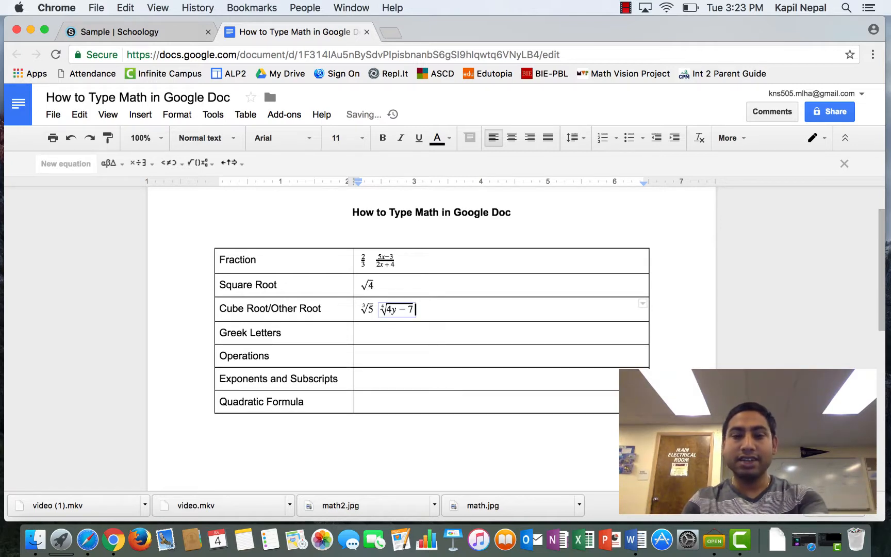
{"action": "left_click", "coordinate": [509, 317]}
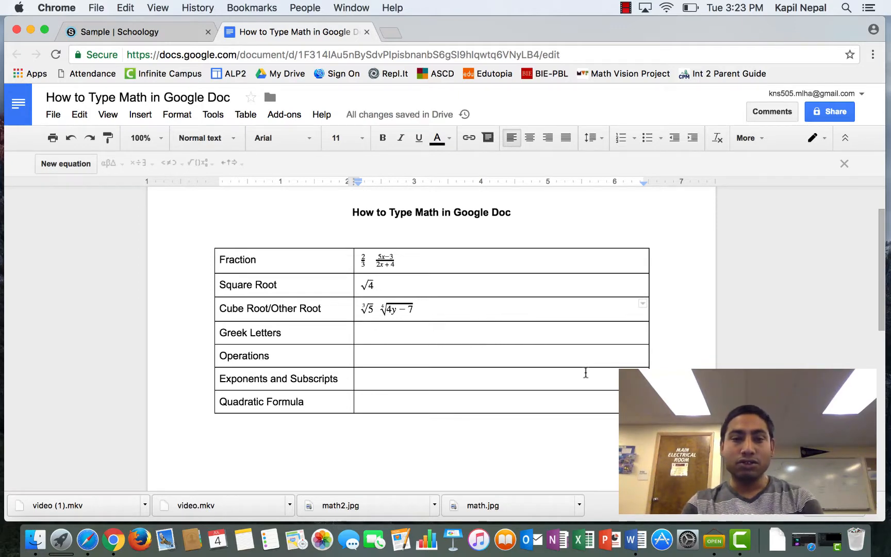
Step: Insert an equation with the Greek letter θ in the Greek Letters row's empty cell
{"action": "left_click", "coordinate": [387, 330]}
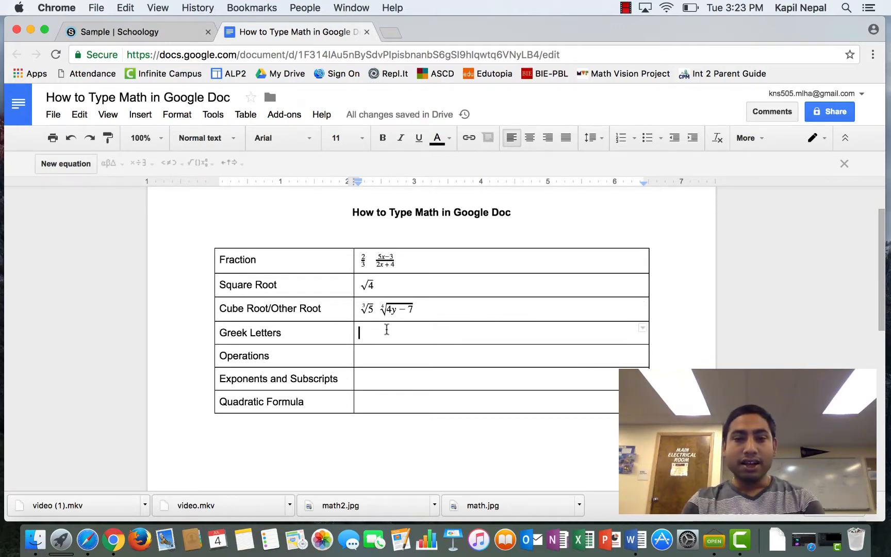
{"action": "left_click", "coordinate": [69, 163]}
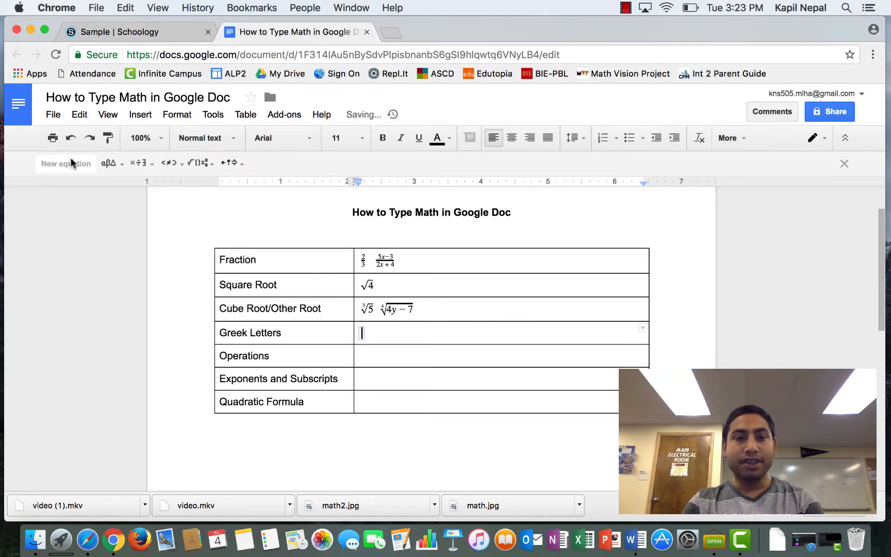
{"action": "left_click", "coordinate": [116, 170]}
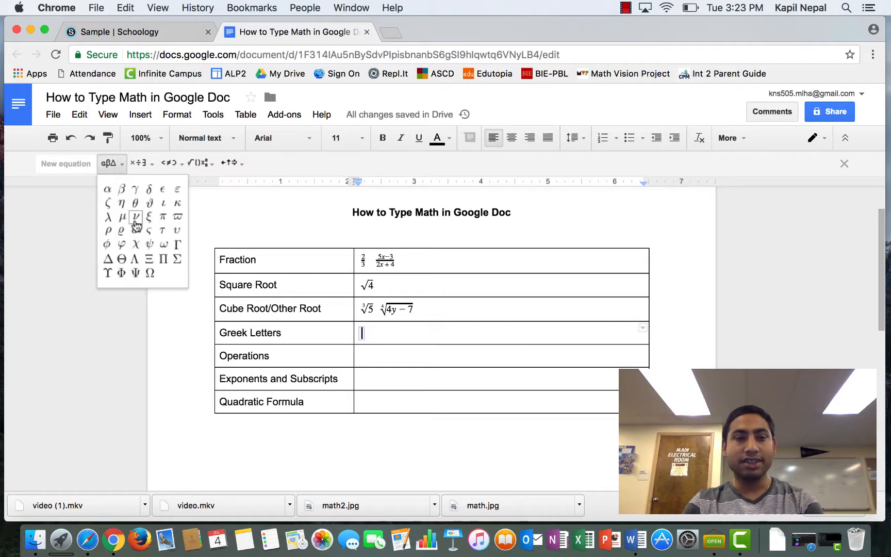
{"action": "left_click", "coordinate": [136, 203]}
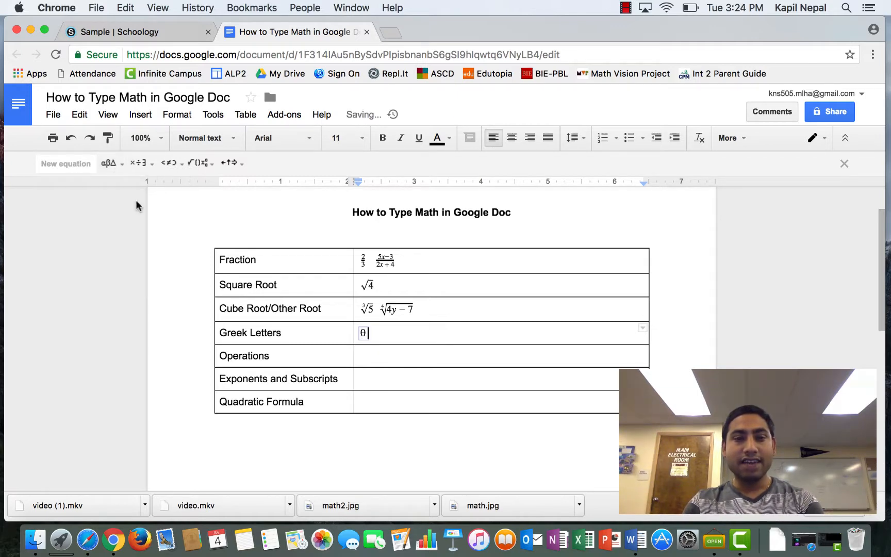
{"action": "left_click", "coordinate": [407, 336]}
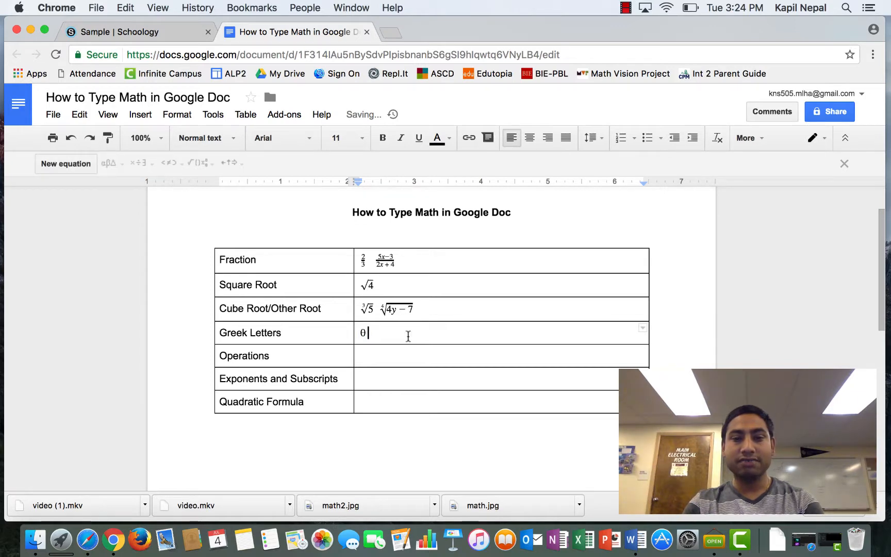
Step: Insert an equation with the operation symbols ±, ×, ÷ and · in the Operations row's empty cell
{"action": "left_click", "coordinate": [383, 356]}
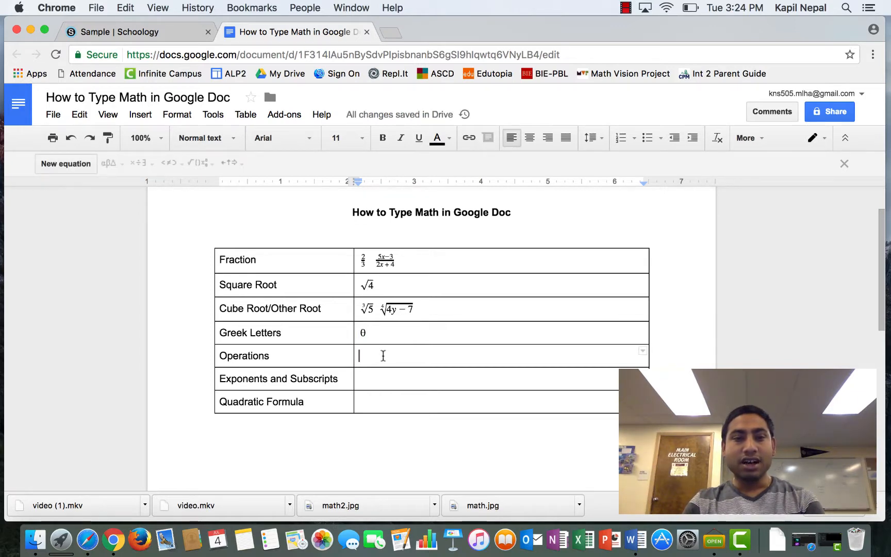
{"action": "left_click", "coordinate": [81, 166]}
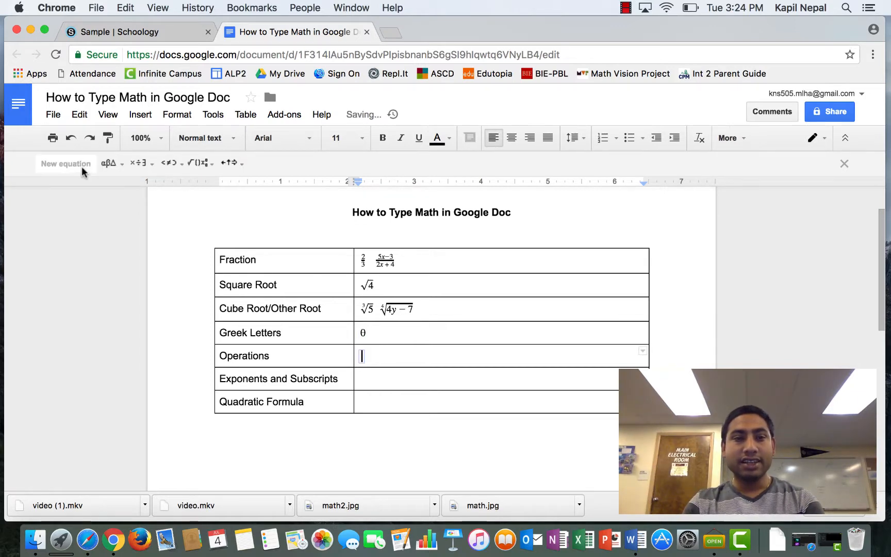
{"action": "left_click", "coordinate": [146, 169]}
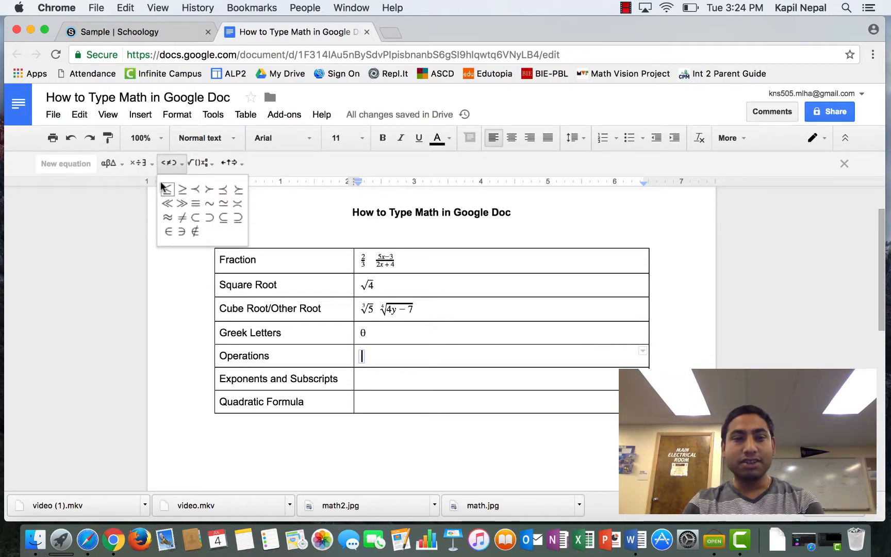
{"action": "left_click", "coordinate": [179, 190]}
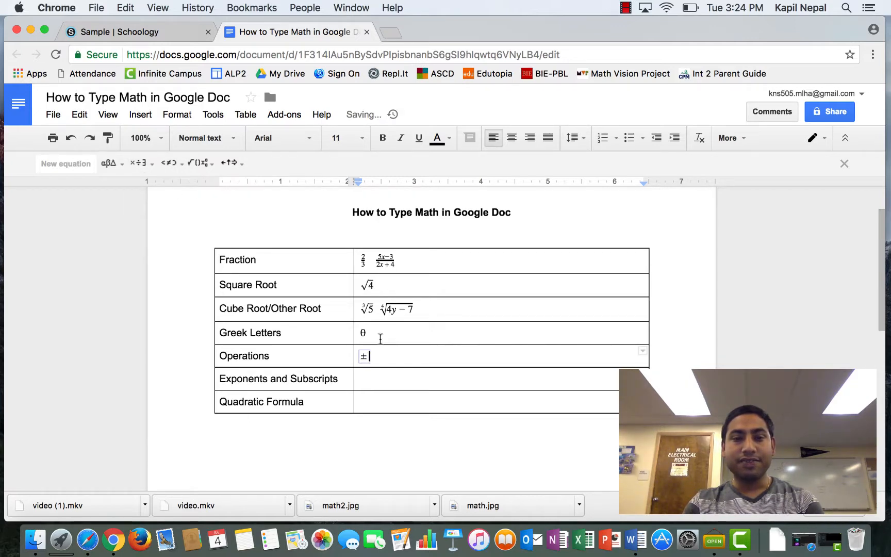
{"action": "left_click", "coordinate": [149, 164]}
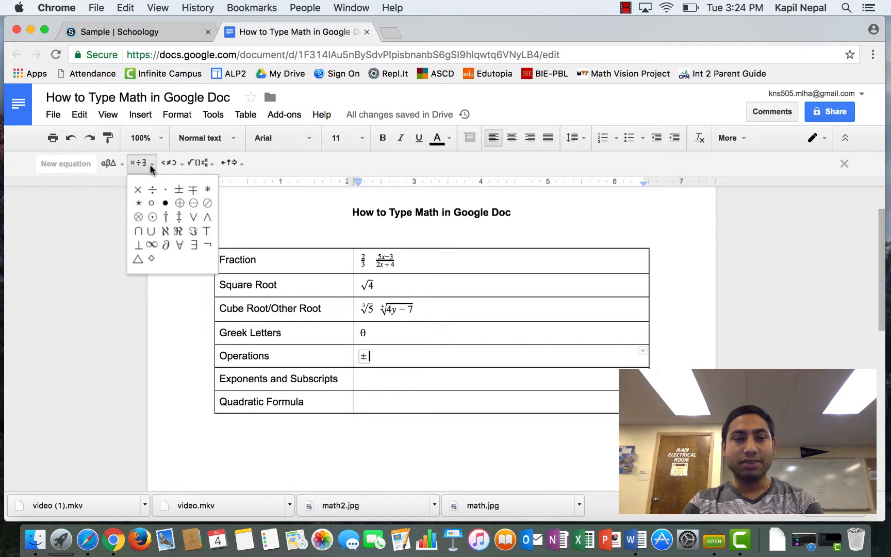
{"action": "left_click", "coordinate": [138, 189]}
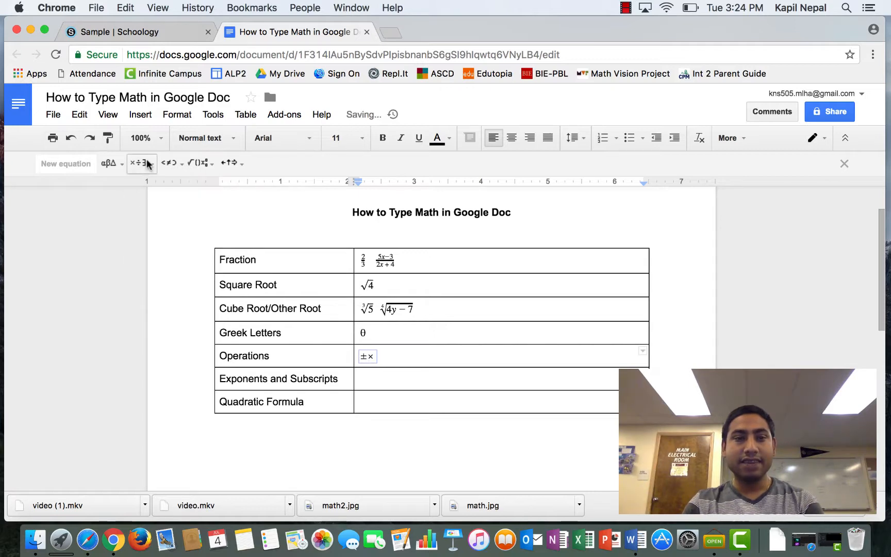
{"action": "left_click", "coordinate": [147, 164]}
{"action": "left_click", "coordinate": [152, 189]}
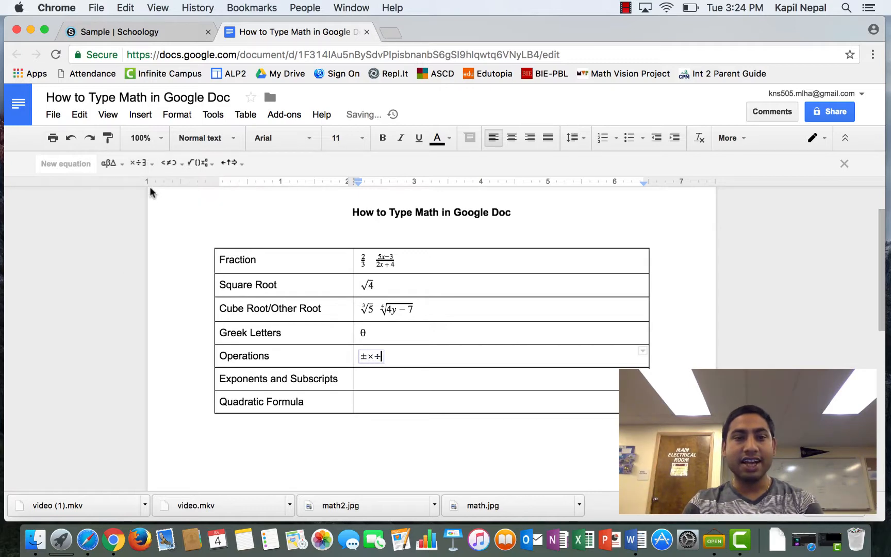
{"action": "left_click", "coordinate": [149, 165]}
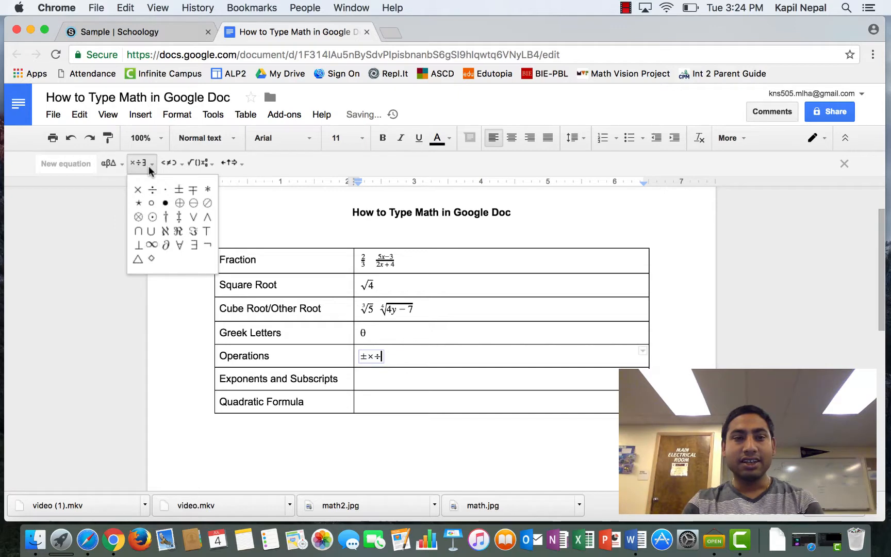
{"action": "left_click", "coordinate": [162, 188]}
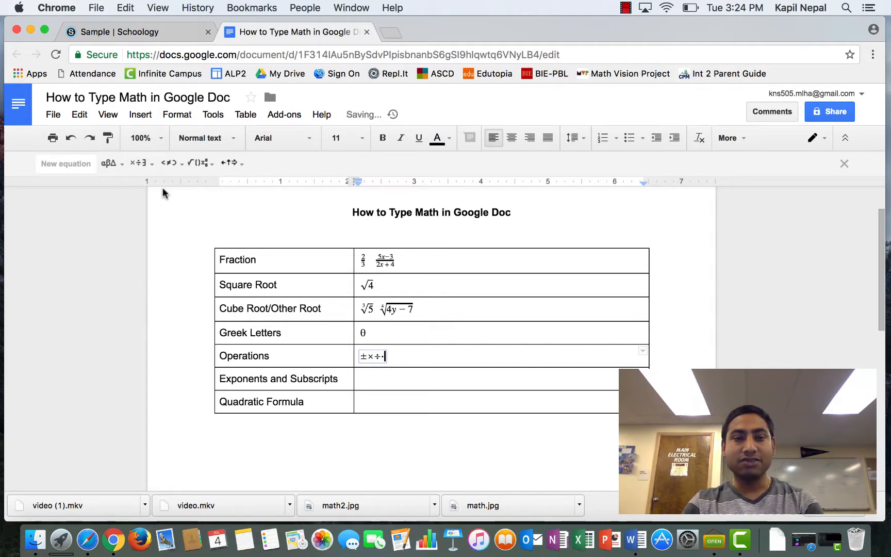
Step: Start an equation in the Exponents and Subscripts row's empty cell with the base 3
{"action": "left_click", "coordinate": [380, 379]}
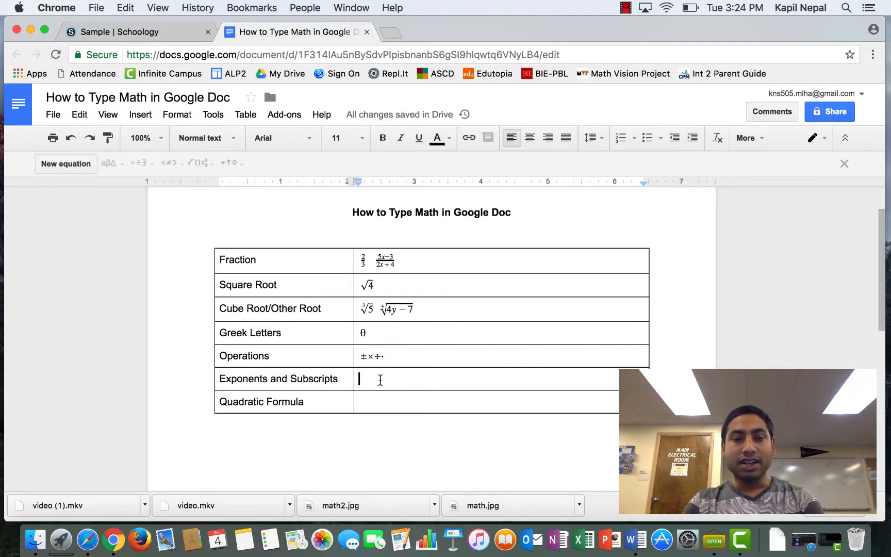
{"action": "left_click", "coordinate": [80, 164]}
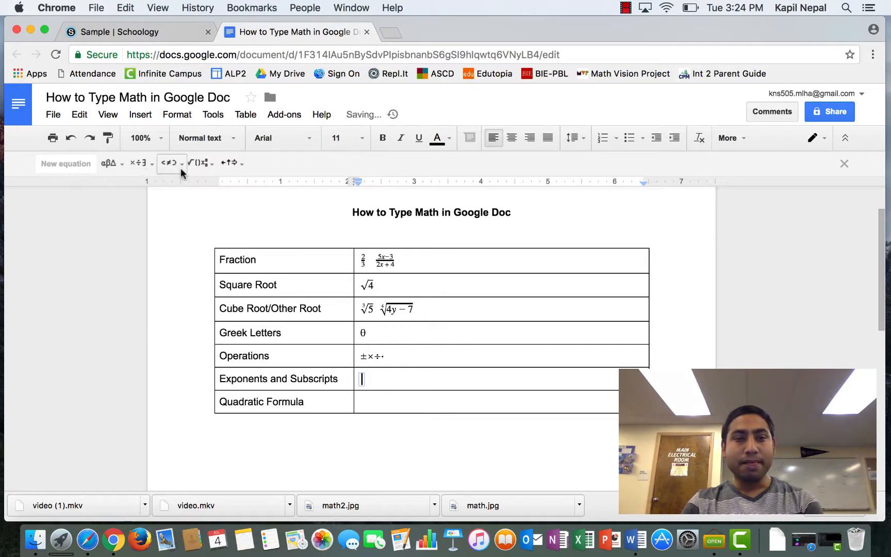
{"action": "left_click", "coordinate": [208, 165]}
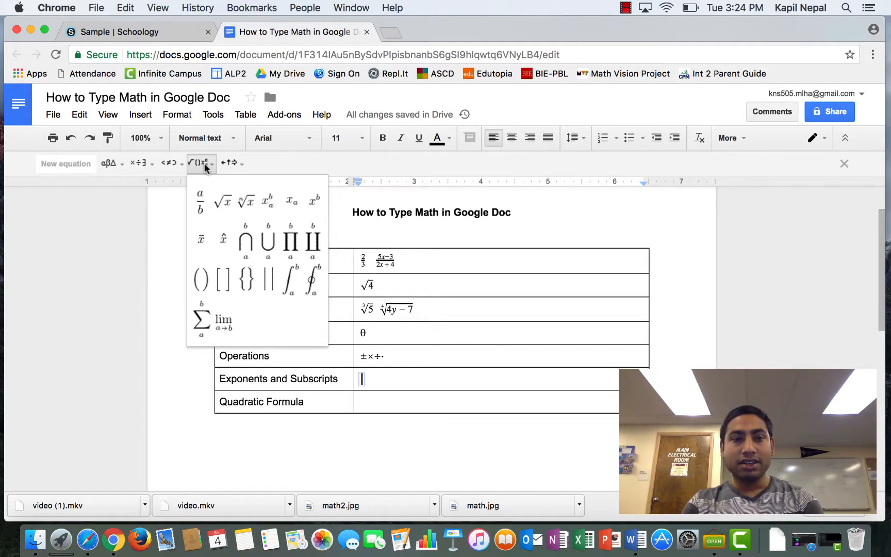
{"action": "left_click", "coordinate": [315, 204]}
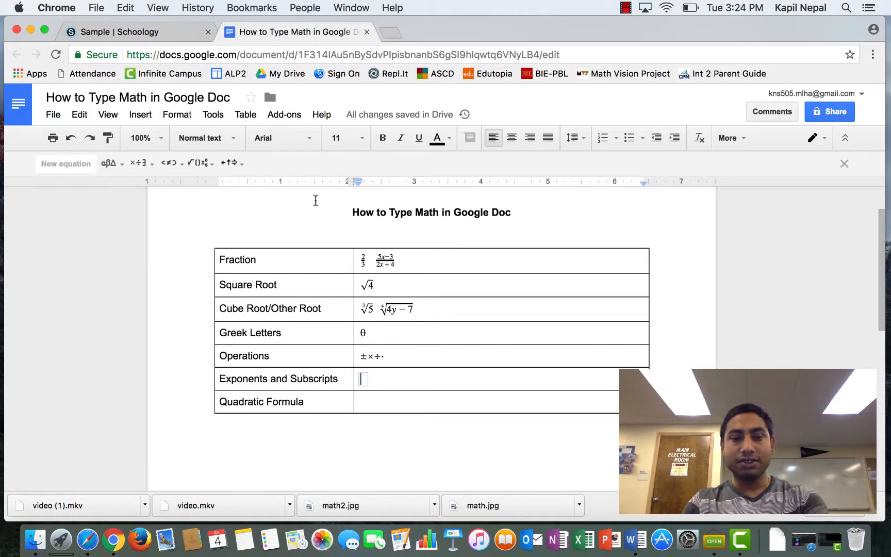
{"action": "type", "text": "3"}
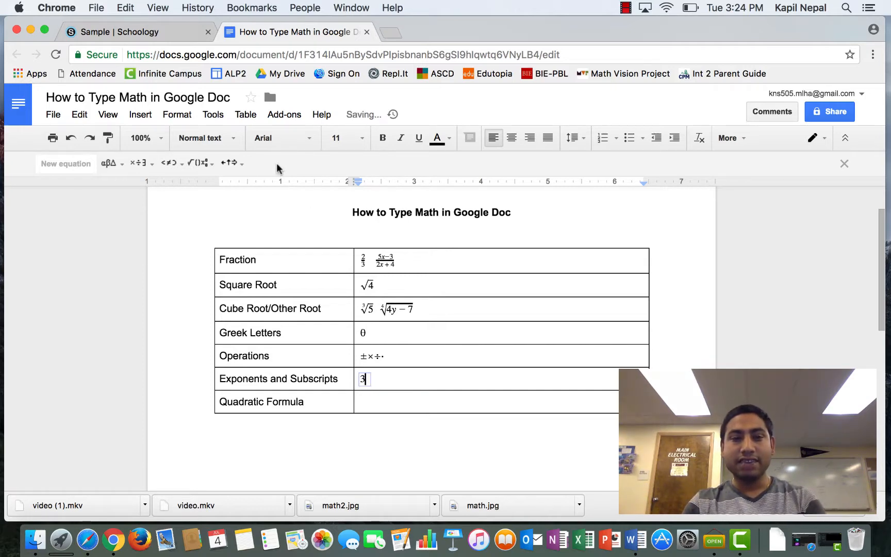
{"action": "left_click", "coordinate": [202, 163]}
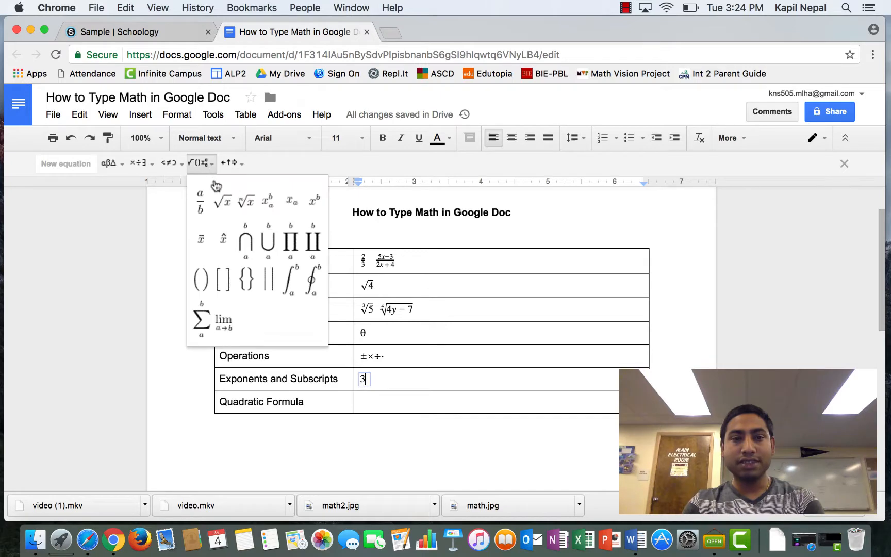
{"action": "left_click", "coordinate": [310, 202]}
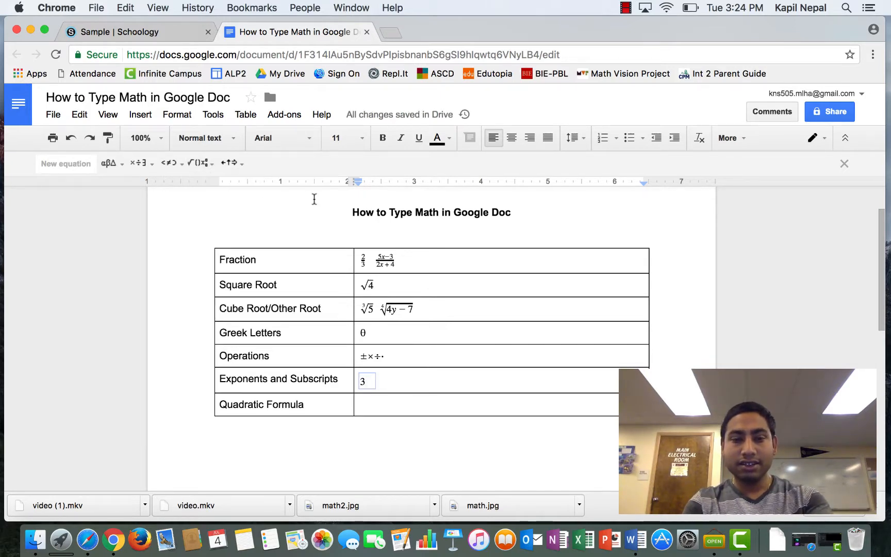
{"action": "type", "text": "2"}
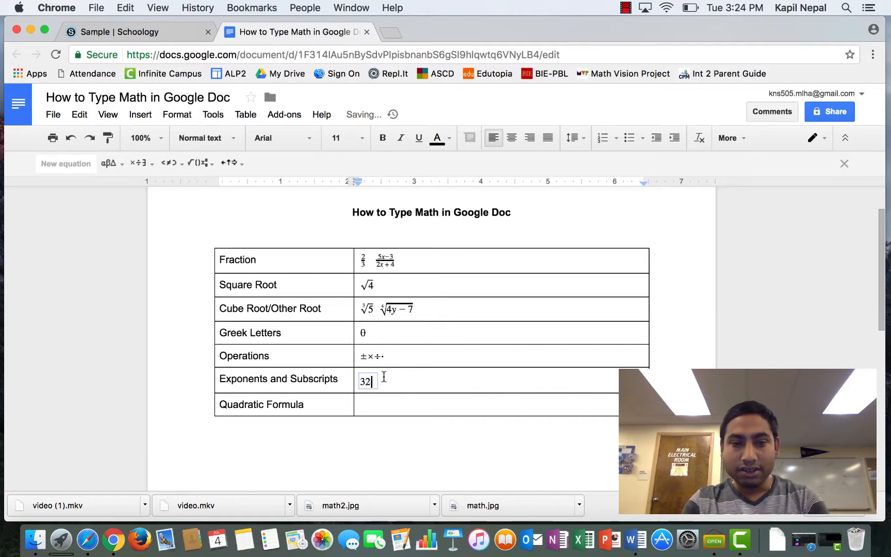
{"action": "key", "text": "BackSpace"}
{"action": "key", "text": "BackSpace"}
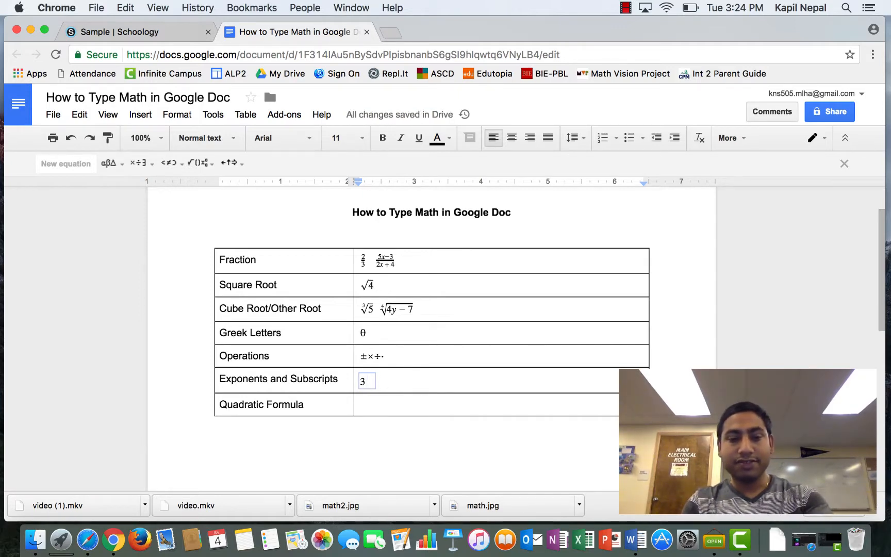
{"action": "type", "text": "^2"}
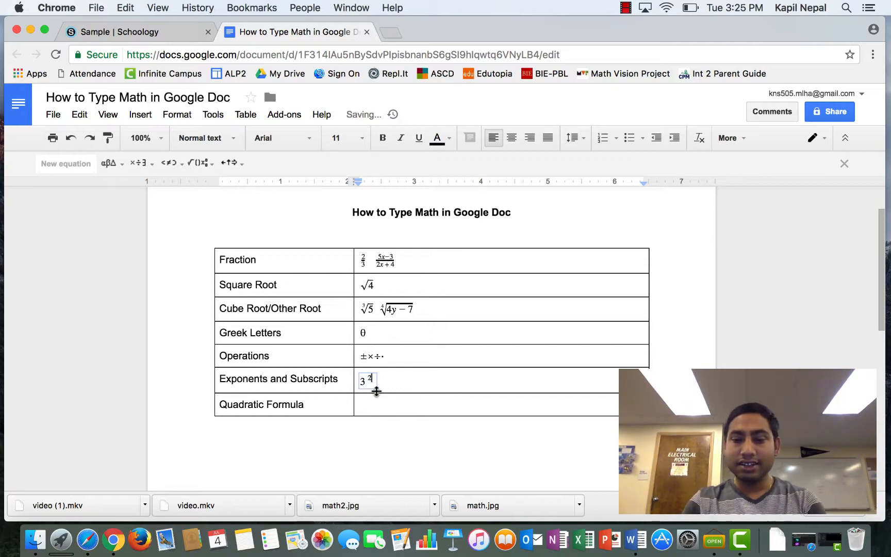
{"action": "key", "text": "BackSpace"}
{"action": "key", "text": "BackSpace"}
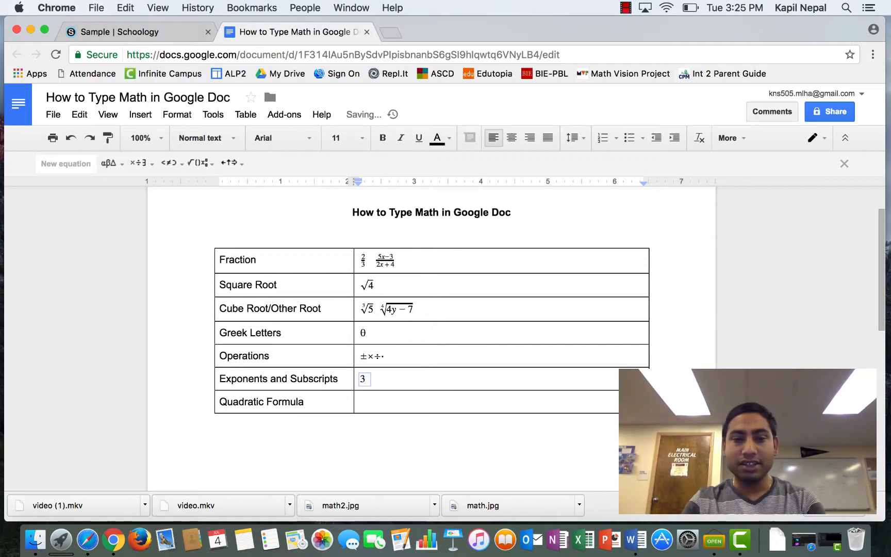
Step: Add a superscript 2 to the base 3 and leave the equation
{"action": "left_click", "coordinate": [230, 163]}
{"action": "left_click", "coordinate": [200, 164]}
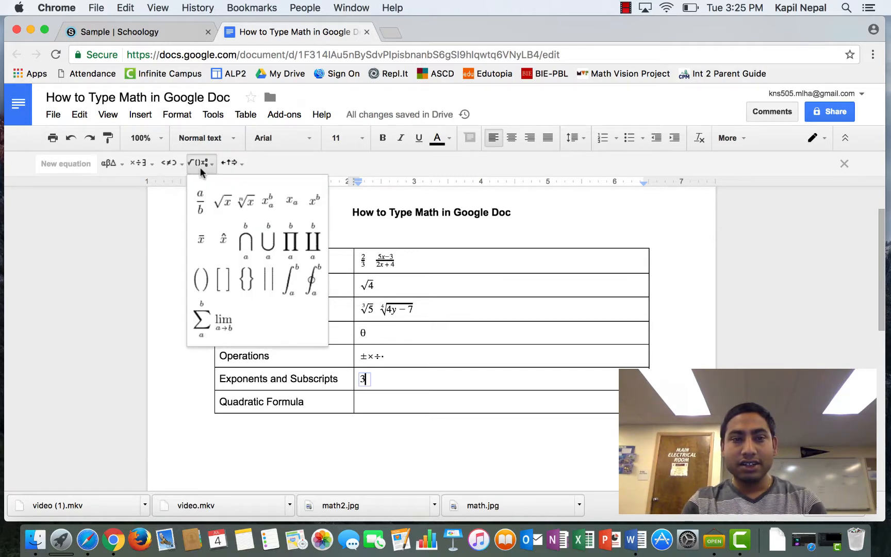
{"action": "left_click", "coordinate": [314, 203]}
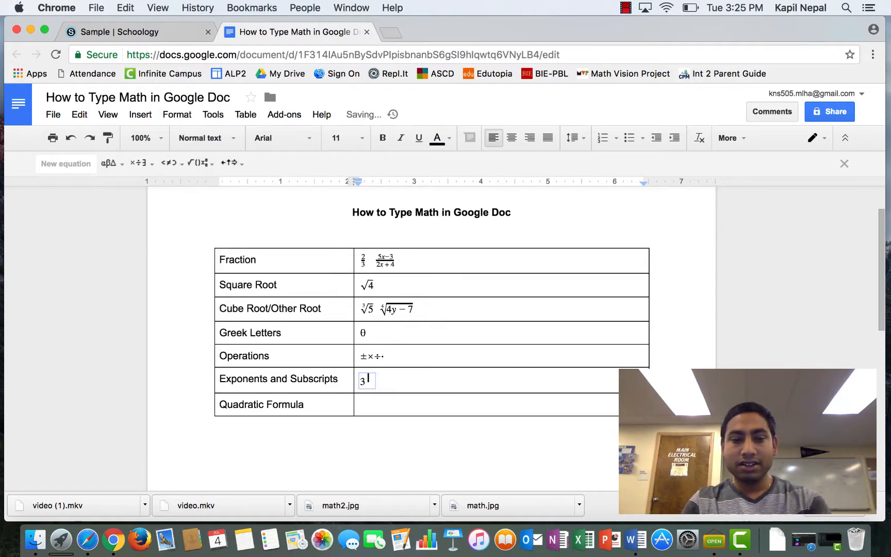
{"action": "left_click", "coordinate": [425, 380]}
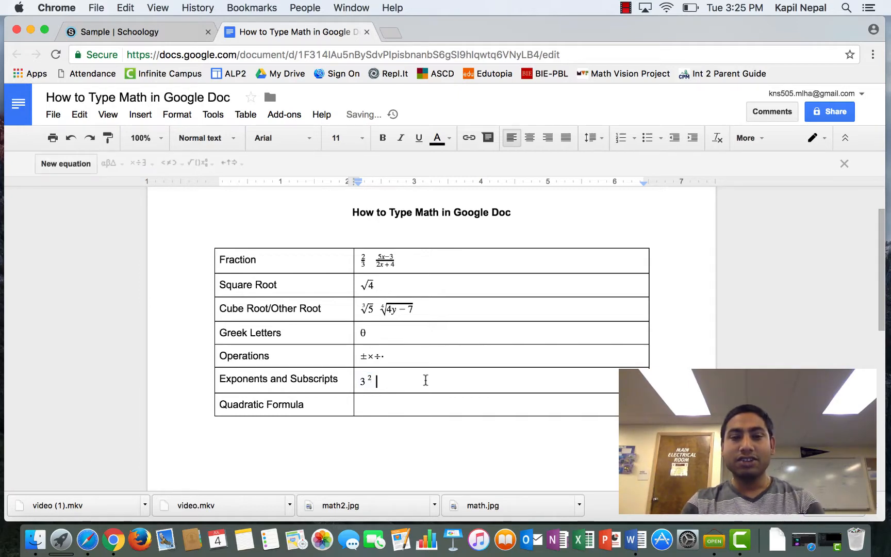
Step: Insert a second equation after the exponent example, with 5 and the subscript 2
{"action": "left_click", "coordinate": [90, 165]}
{"action": "left_click", "coordinate": [208, 162]}
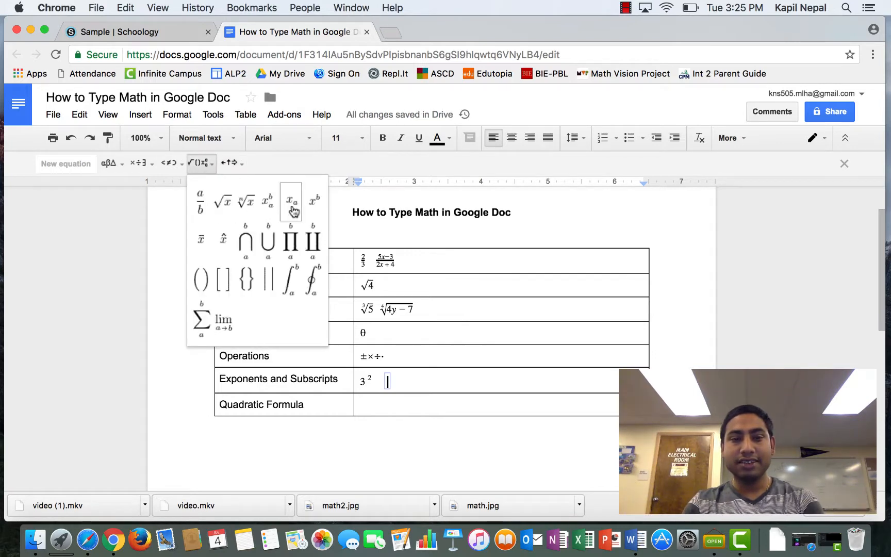
{"action": "left_click", "coordinate": [292, 208]}
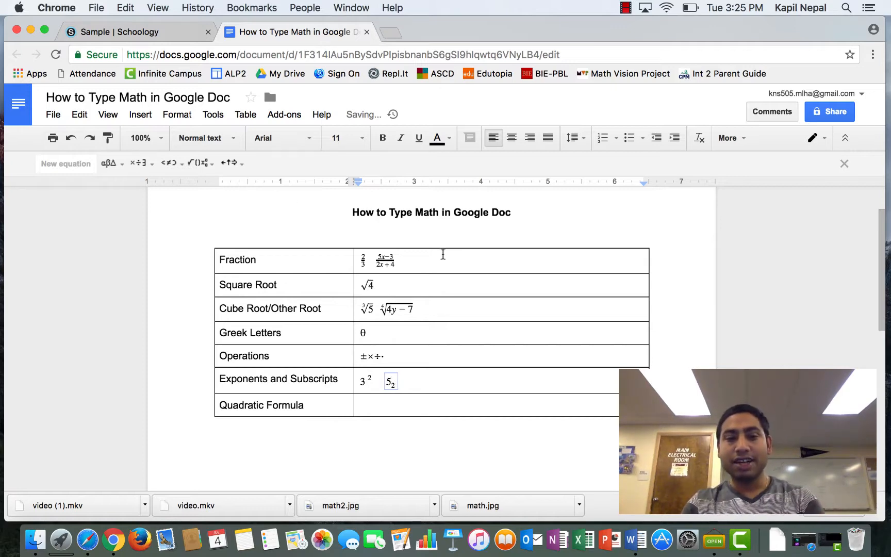
{"action": "left_click", "coordinate": [435, 384]}
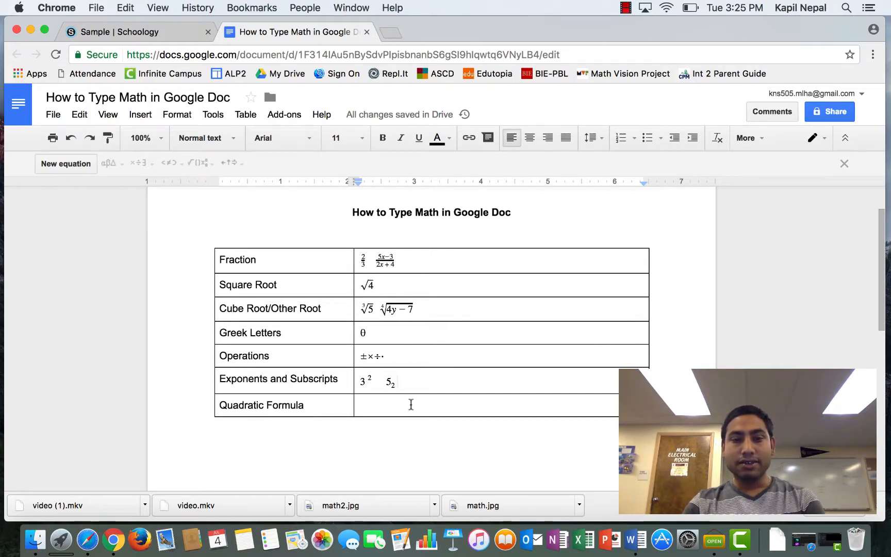
Step: Replace the Quadratic Formula row label with "Inequalities"
{"action": "left_click_drag", "start_coordinate": [310, 406], "coordinate": [207, 401]}
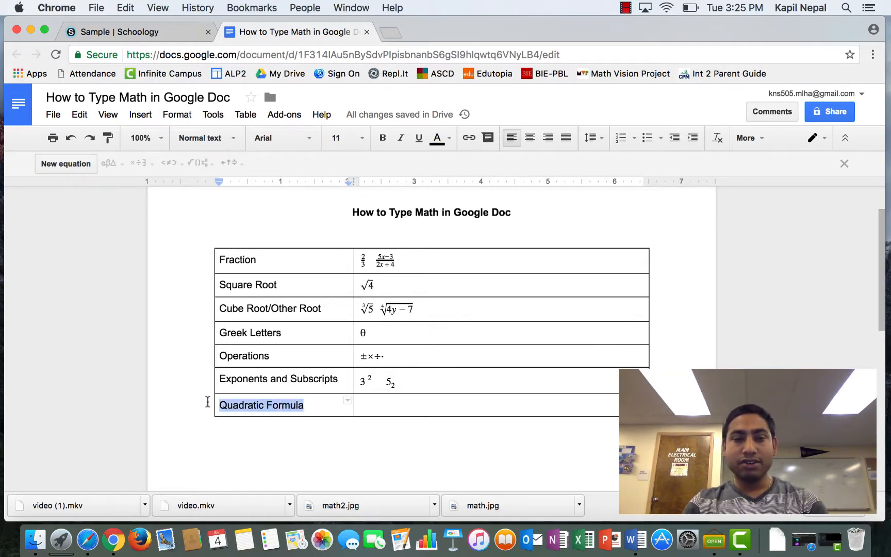
{"action": "type", "text": "Ineqa"}
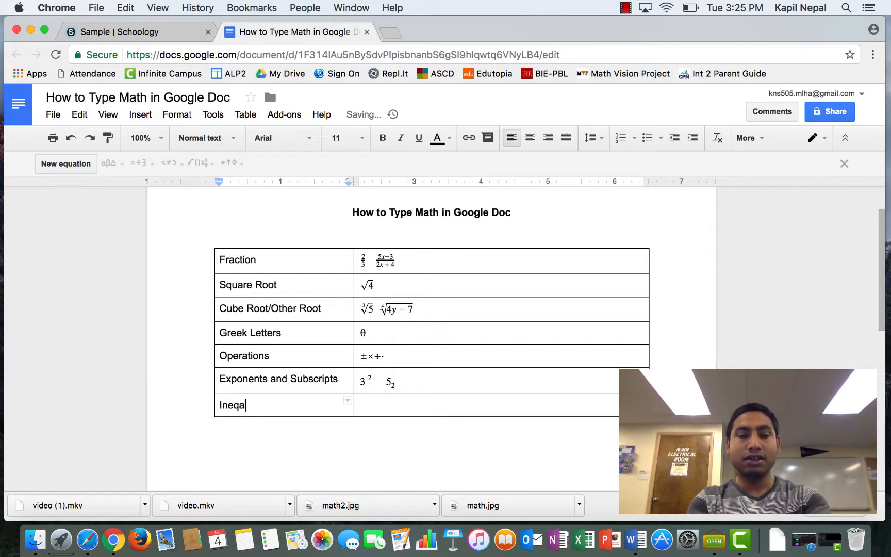
{"action": "key", "text": "BackSpace"}
{"action": "type", "text": "ui"}
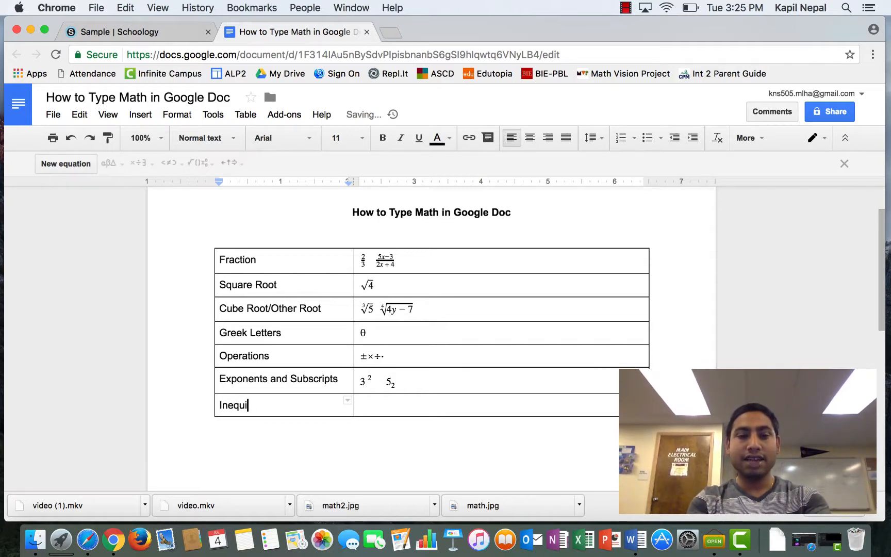
{"action": "type", "text": "alities"}
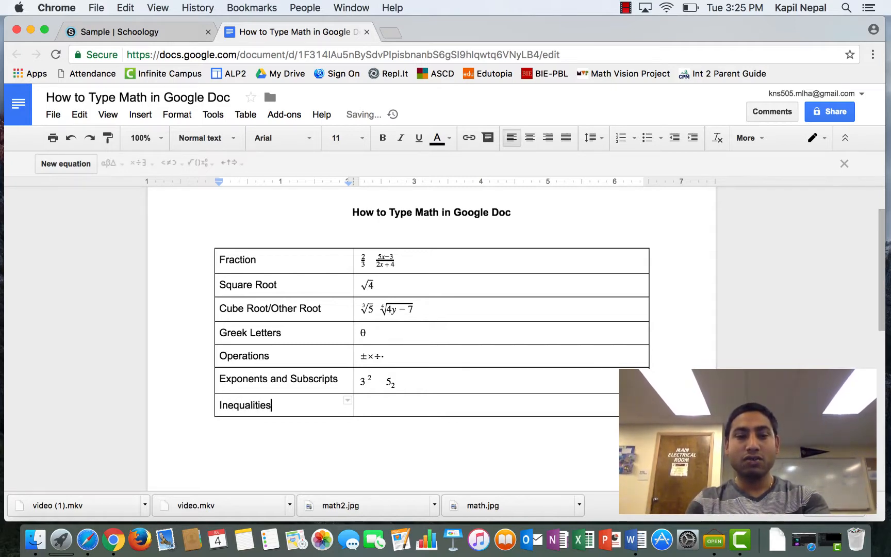
Step: Insert an equation with the symbols ≤ and ≥ in the Inequalities row's empty cell
{"action": "left_click", "coordinate": [401, 400]}
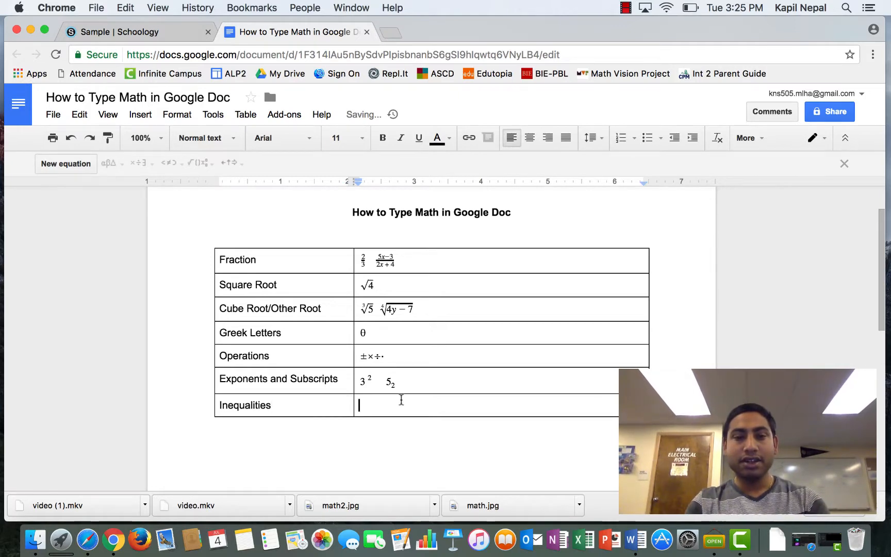
{"action": "left_click", "coordinate": [68, 162]}
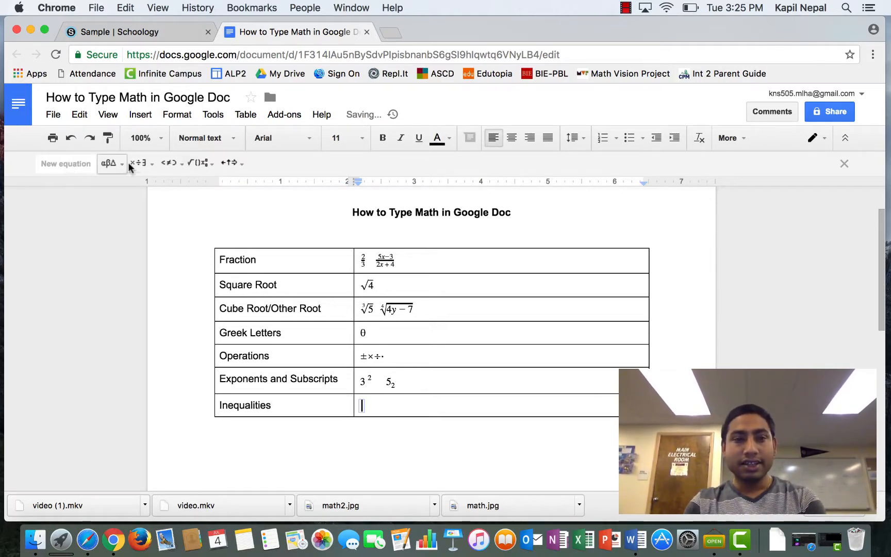
{"action": "left_click", "coordinate": [179, 166]}
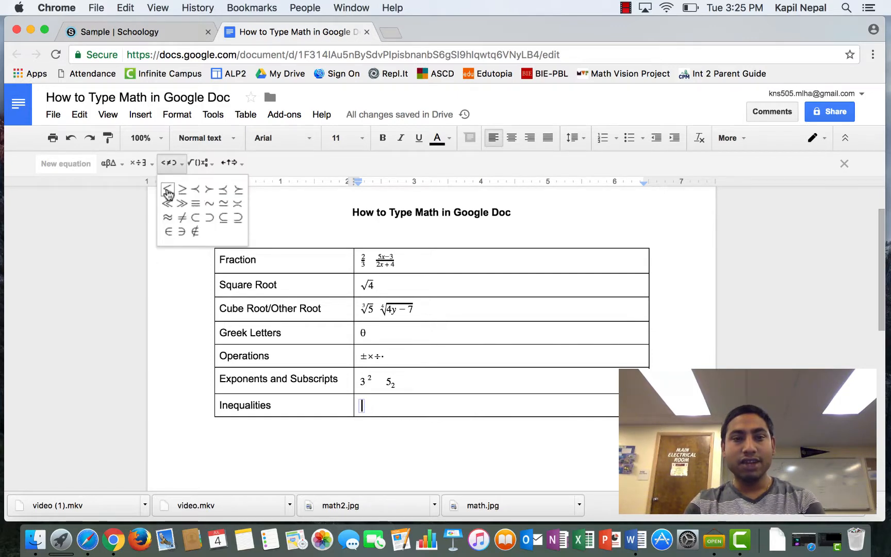
{"action": "left_click", "coordinate": [168, 190]}
{"action": "left_click", "coordinate": [175, 161]}
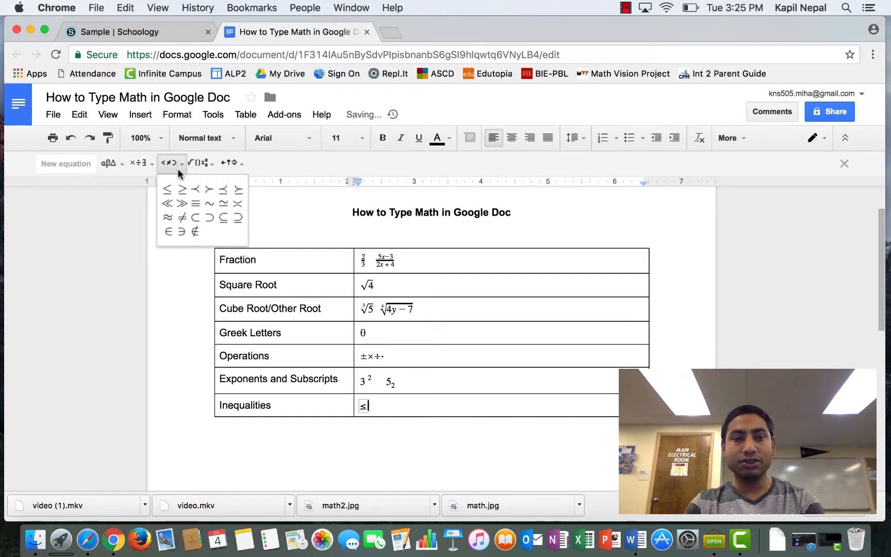
{"action": "left_click", "coordinate": [183, 194]}
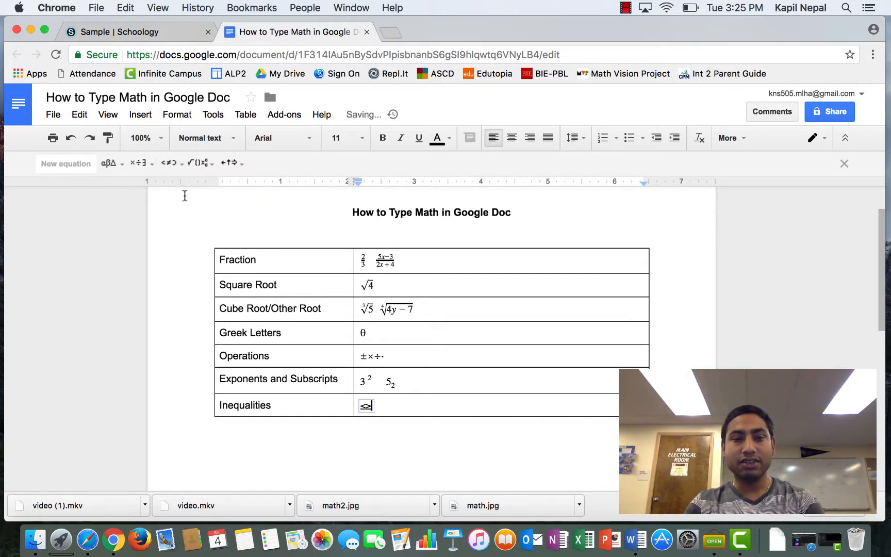
Step: Add a new row below the Inequalities row and label it "Quadratic Formula"
{"action": "left_click", "coordinate": [401, 405]}
{"action": "key", "text": "Tab"}
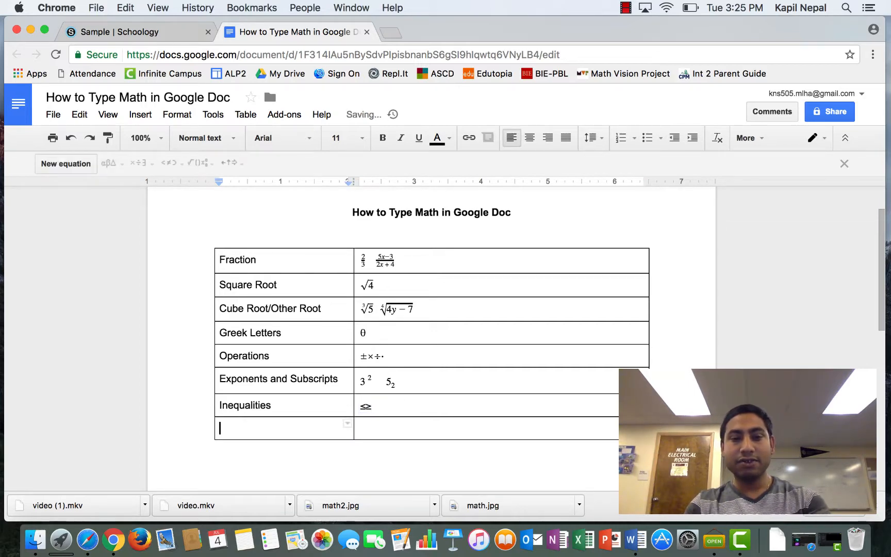
{"action": "type", "text": "Q"}
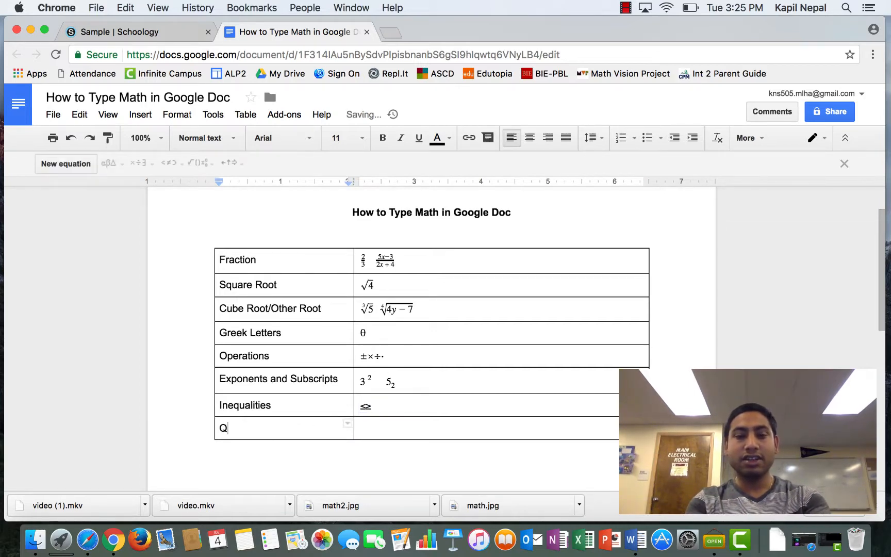
{"action": "type", "text": "uadratic F"}
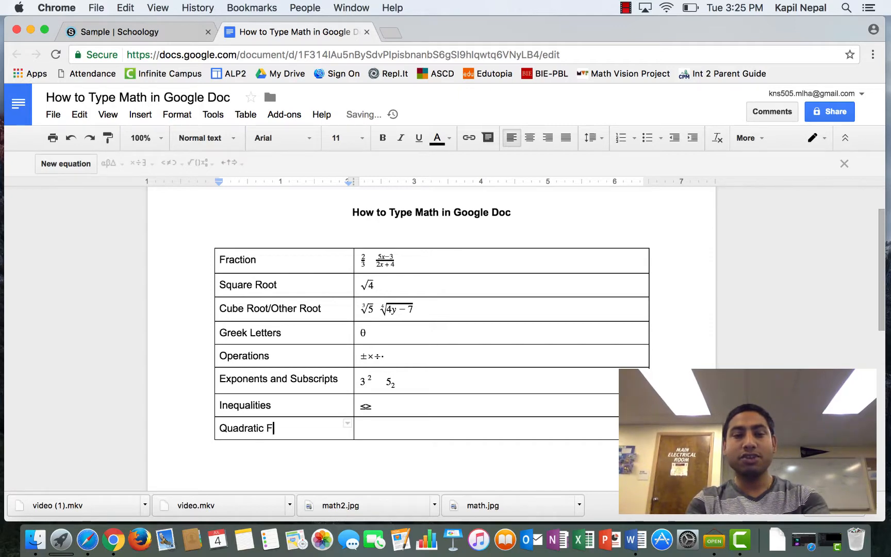
{"action": "type", "text": "ormula"}
Step: Insert an equation in the Quadratic Formula row's empty cell with x = and a fraction whose numerator begins with −b ±
{"action": "left_click", "coordinate": [413, 428]}
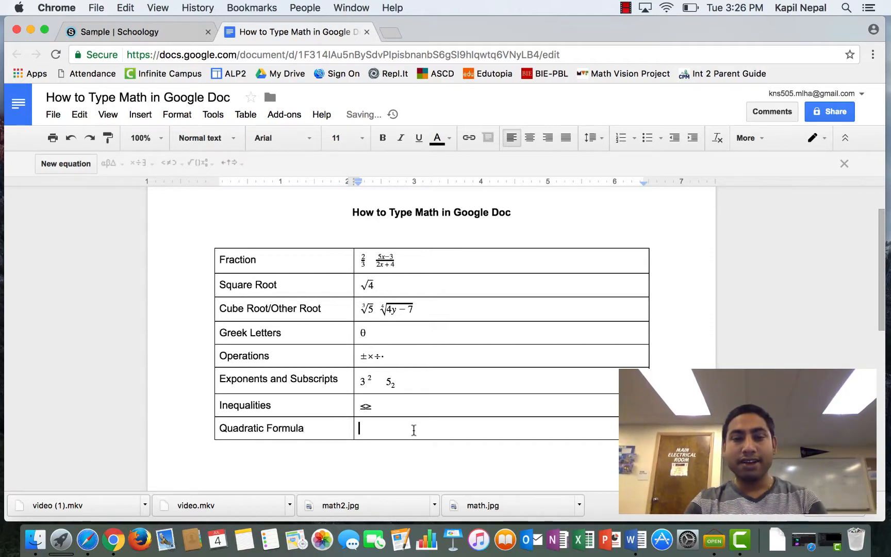
{"action": "left_click", "coordinate": [66, 159]}
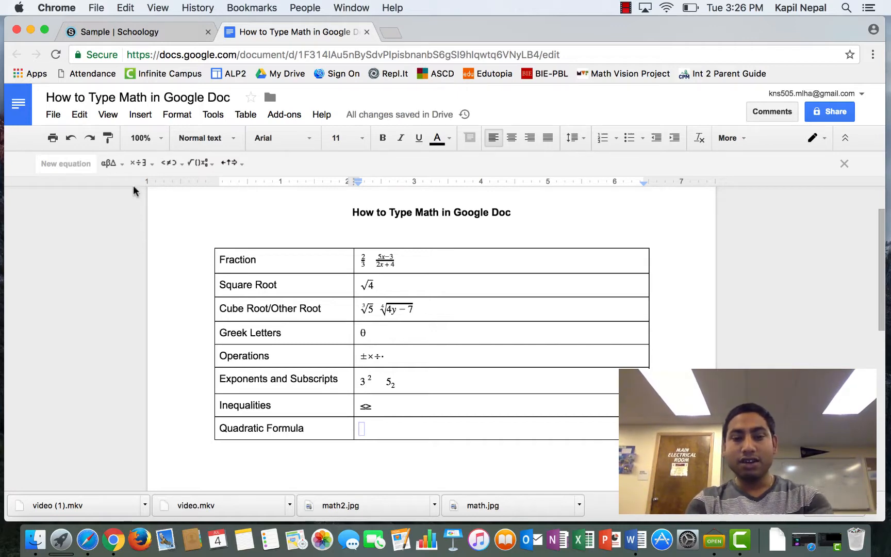
{"action": "type", "text": "x="}
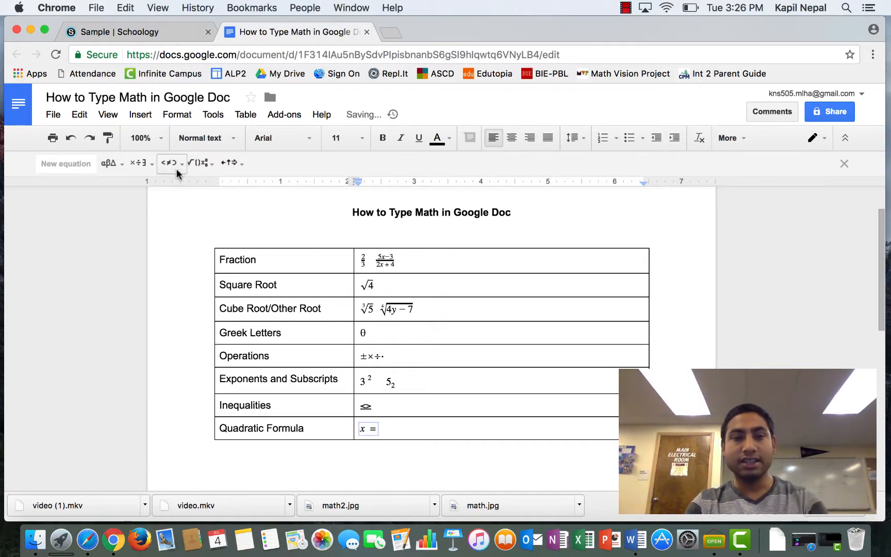
{"action": "left_click", "coordinate": [211, 165]}
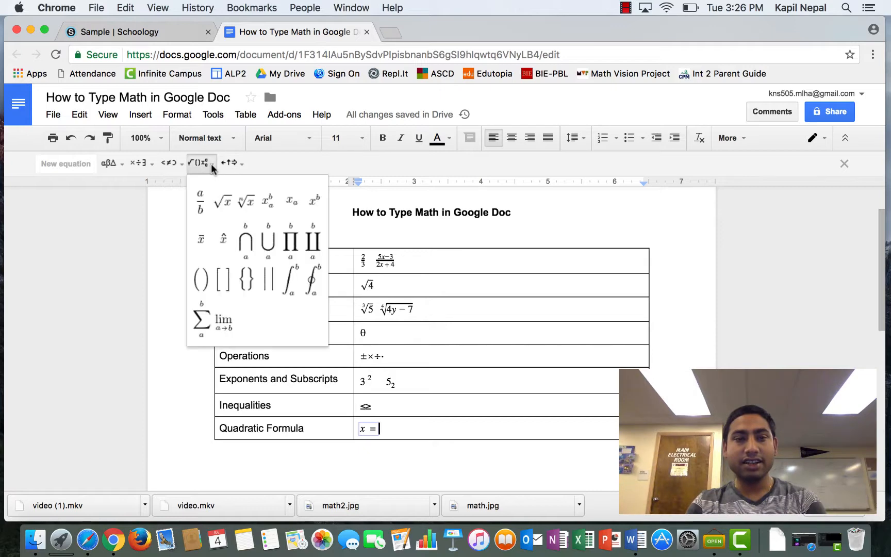
{"action": "left_click", "coordinate": [203, 202]}
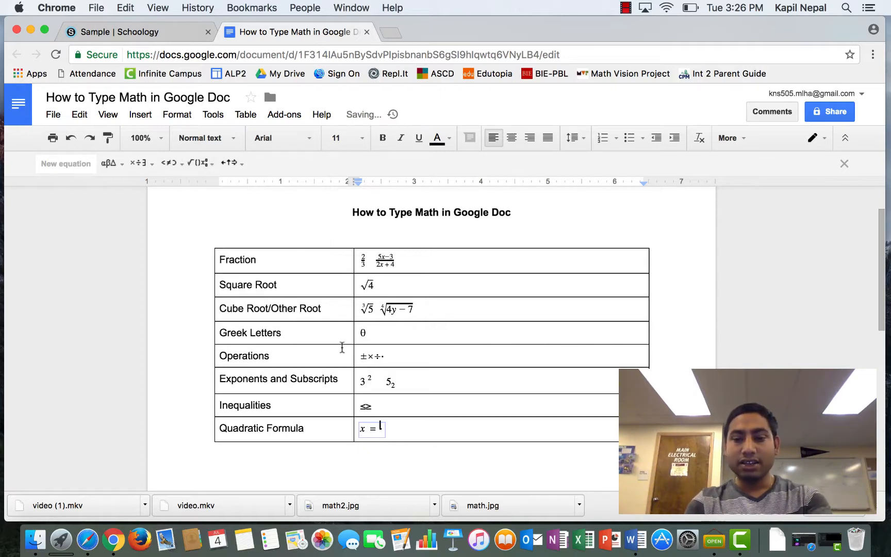
{"action": "type", "text": "-b"}
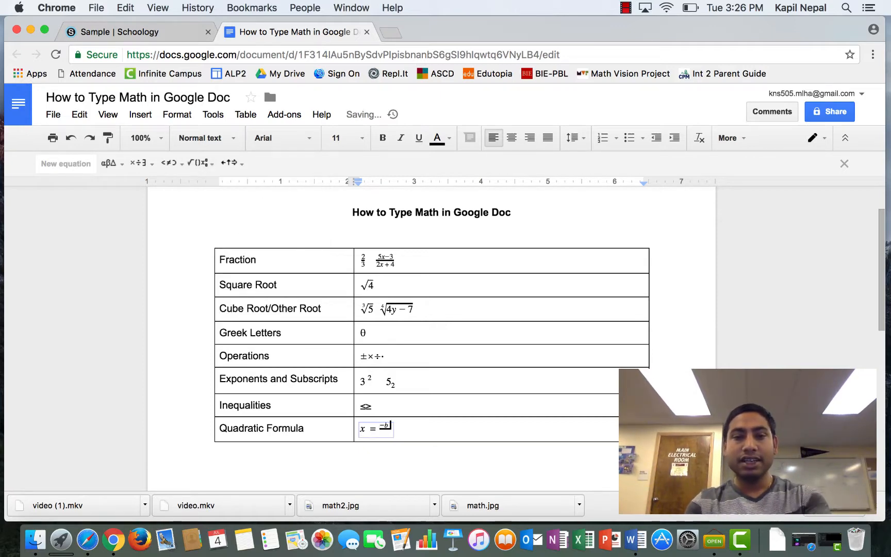
{"action": "left_click", "coordinate": [148, 163]}
{"action": "left_click", "coordinate": [178, 189]}
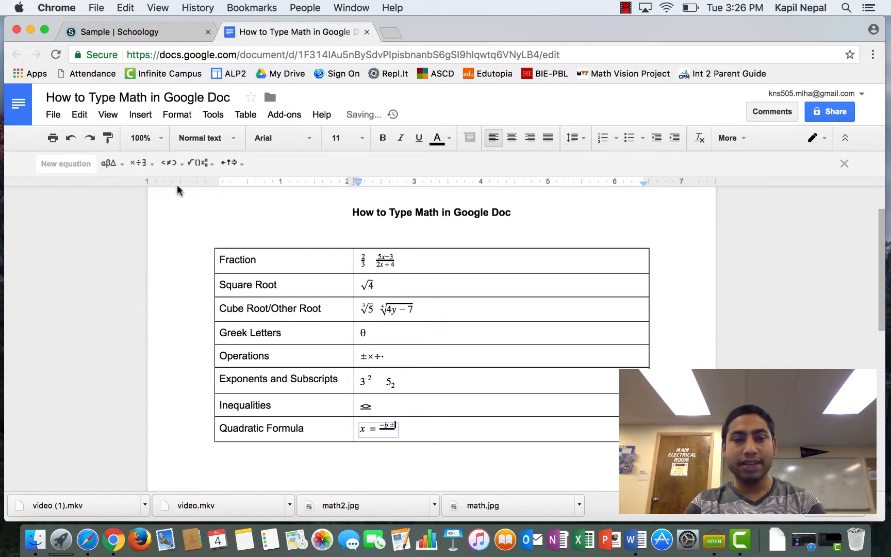
Step: Complete the fraction with the square root of b² − 4ac in the numerator and 2a in the denominator, and leave the equation
{"action": "left_click", "coordinate": [201, 164]}
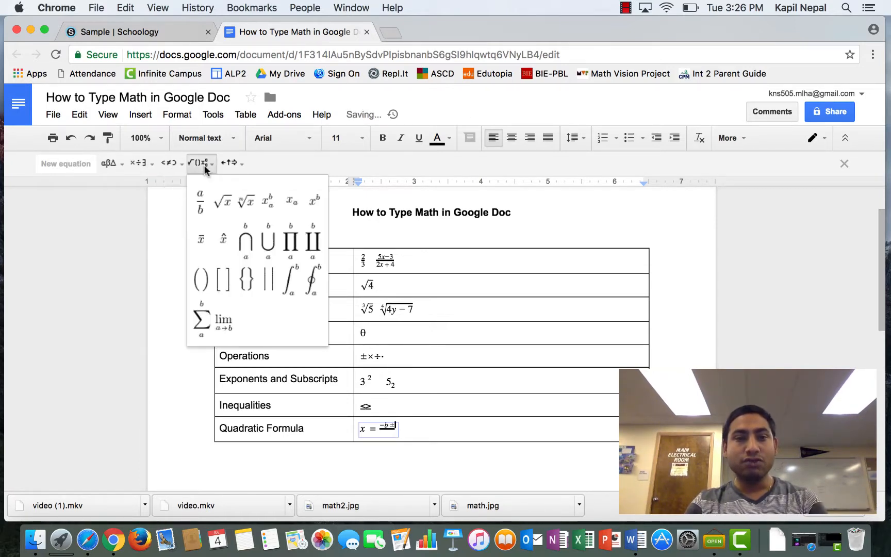
{"action": "left_click", "coordinate": [224, 203]}
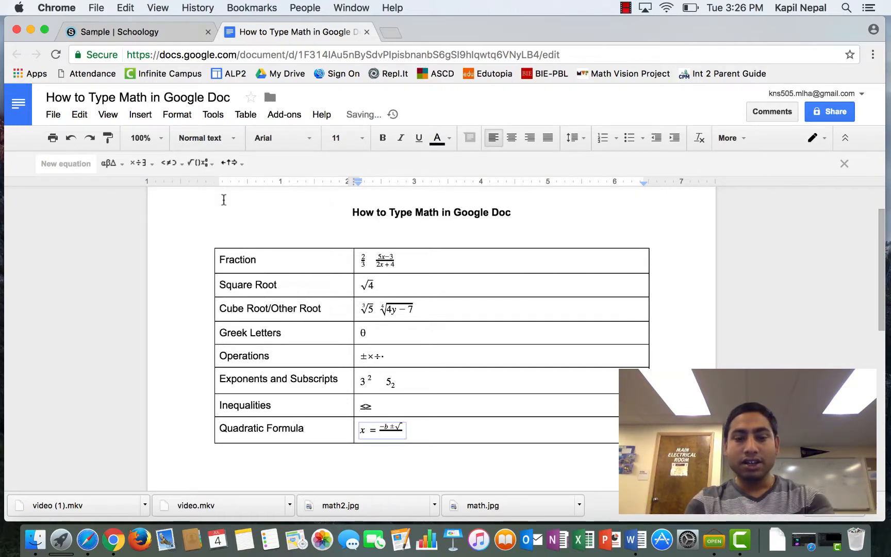
{"action": "type", "text": "b"}
{"action": "type", "text": "^"}
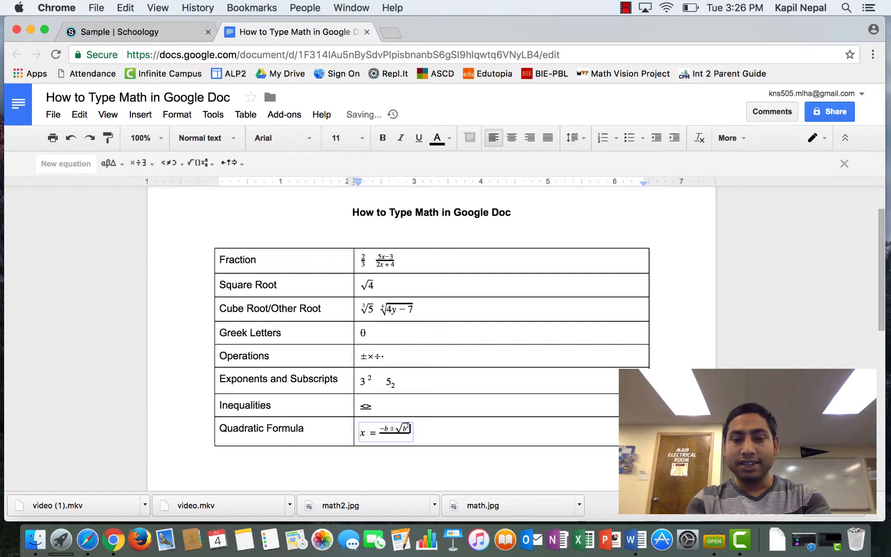
{"action": "type", "text": "2"}
{"action": "key", "text": "Right"}
{"action": "type", "text": "-4a"}
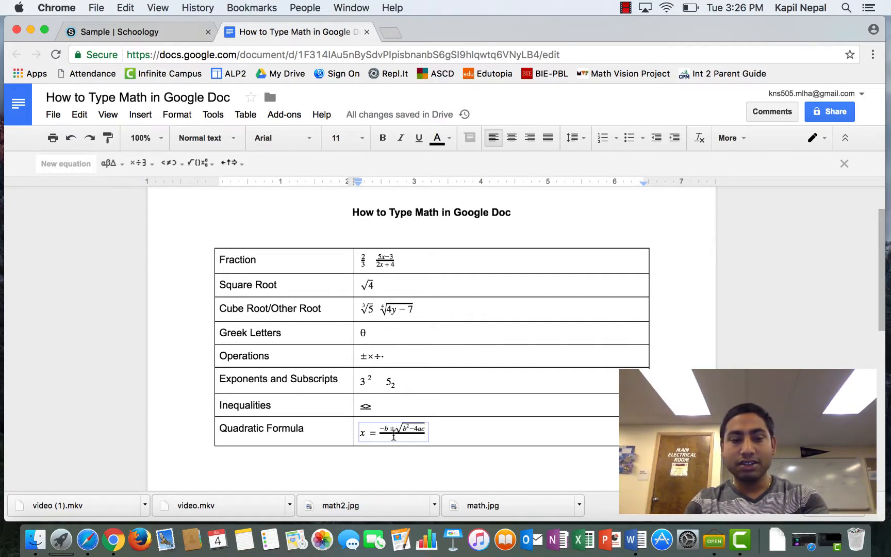
{"action": "type", "text": "2a"}
{"action": "left_click", "coordinate": [511, 425]}
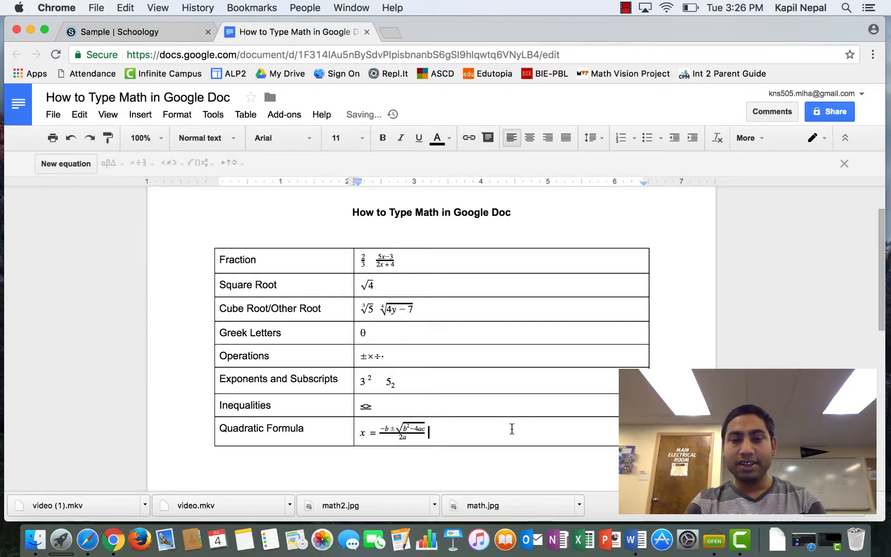
Step: Try to set the font size to 18 with only the contents of the quadratic formula equation selected
{"action": "scroll", "coordinate": [533, 430], "scroll_direction": "down", "scroll_amount": 2}
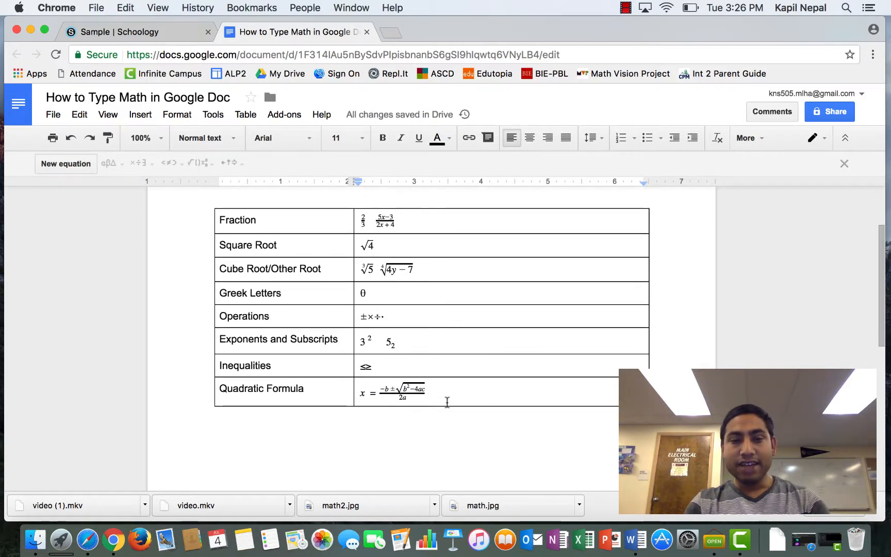
{"action": "left_click", "coordinate": [362, 393]}
{"action": "left_click_drag", "start_coordinate": [361, 393], "coordinate": [417, 393]}
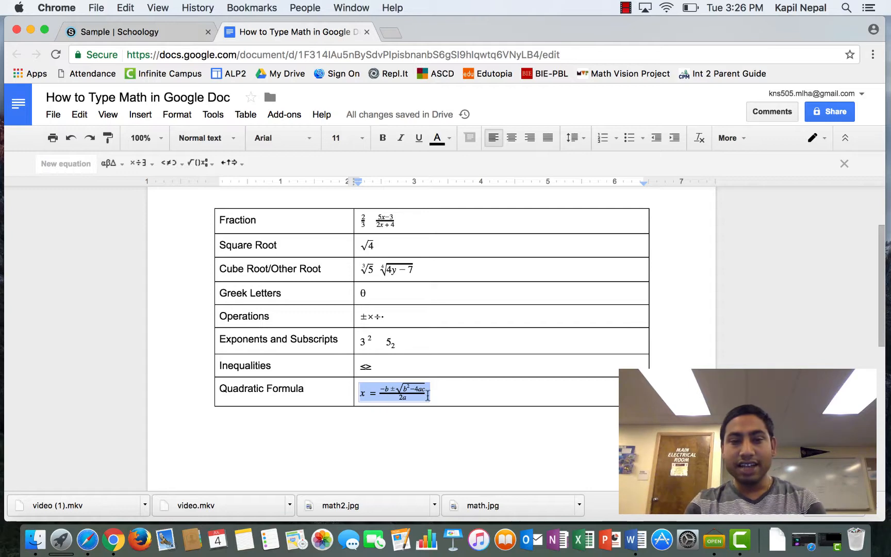
{"action": "left_click", "coordinate": [361, 138]}
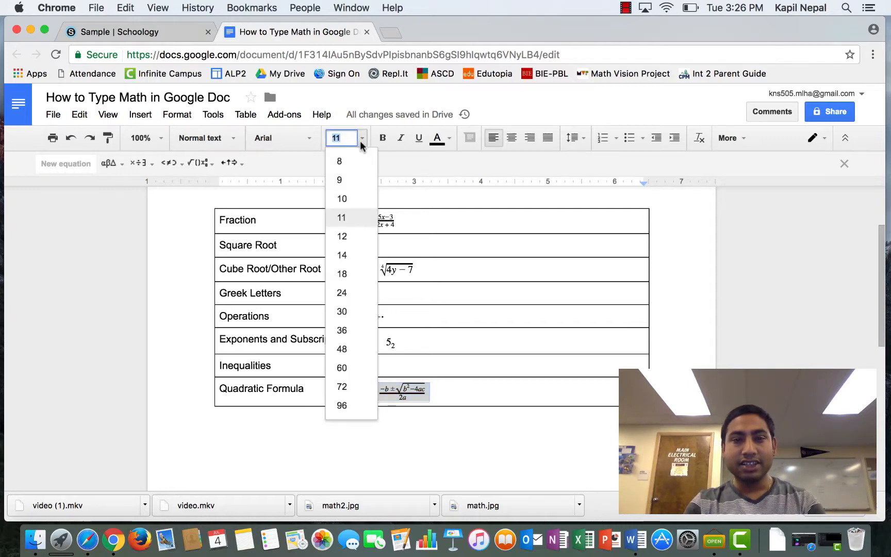
{"action": "left_click", "coordinate": [348, 273]}
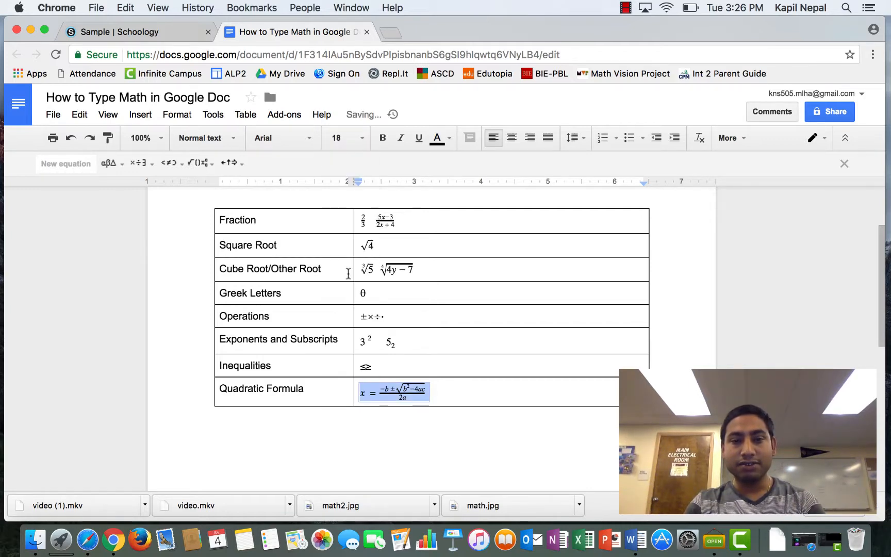
Step: Set the entire quadratic formula equation to font size 18 and place the cursor below the table
{"action": "left_click", "coordinate": [359, 390]}
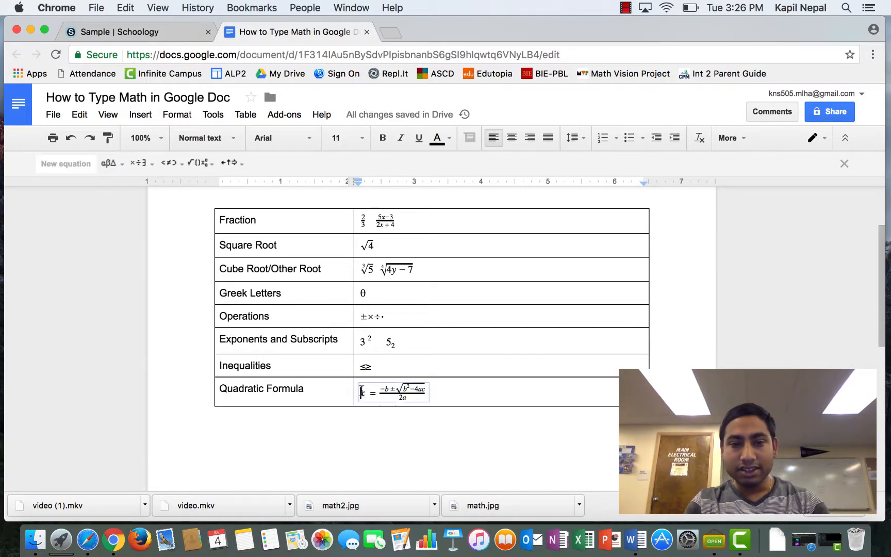
{"action": "left_click_drag", "start_coordinate": [360, 391], "coordinate": [434, 397]}
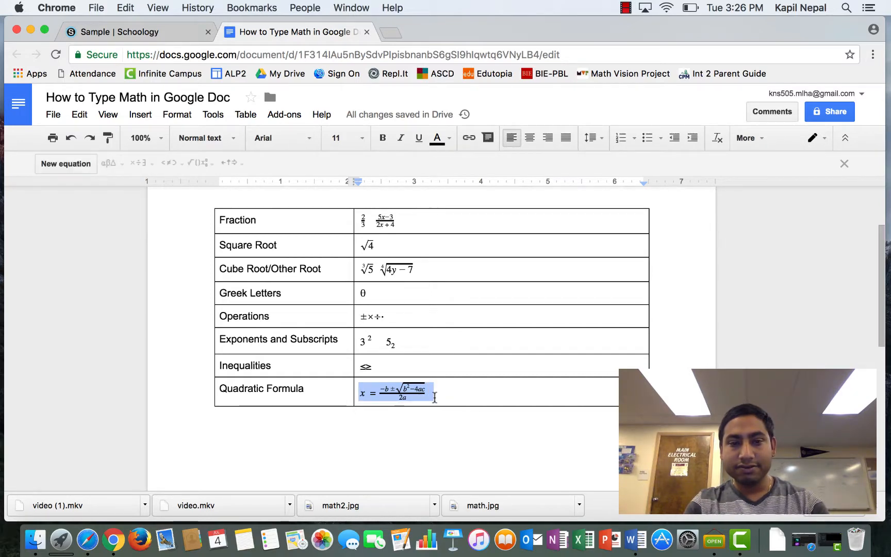
{"action": "left_click", "coordinate": [363, 139]}
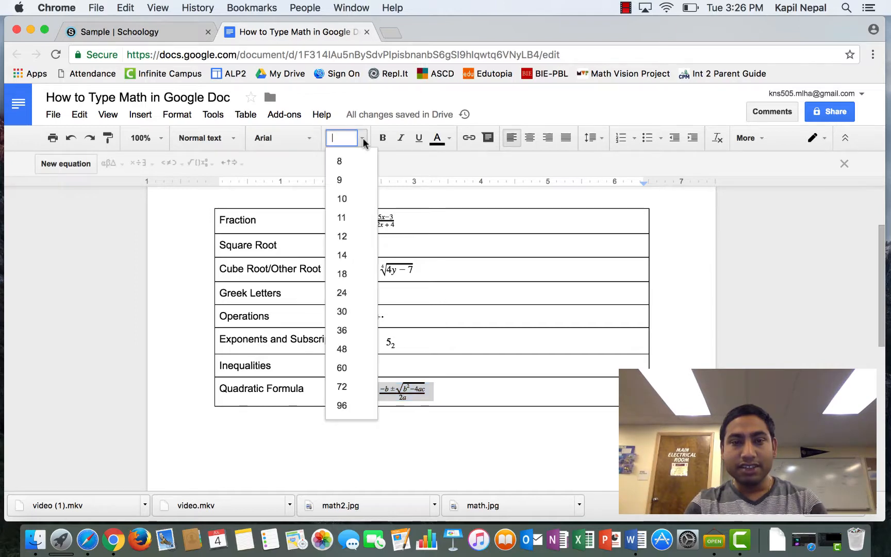
{"action": "left_click", "coordinate": [355, 274]}
{"action": "left_click", "coordinate": [571, 401]}
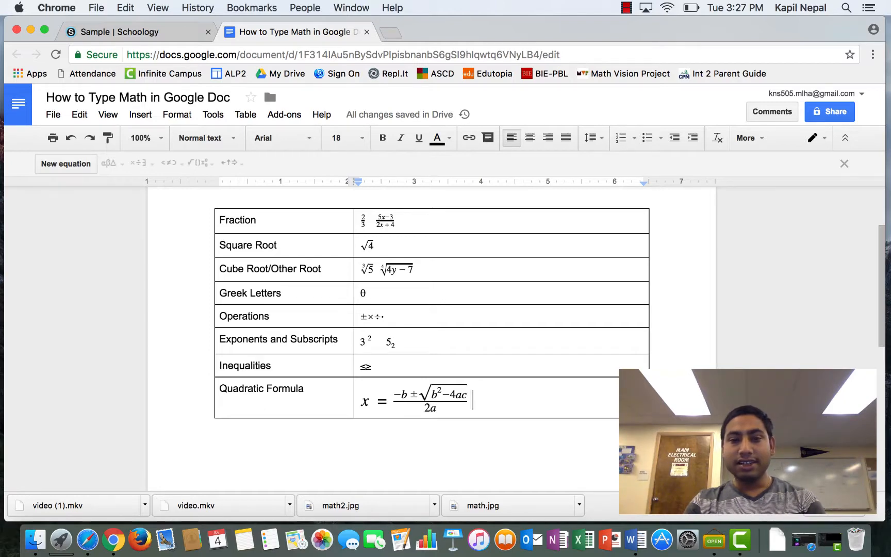
{"action": "left_click", "coordinate": [215, 424]}
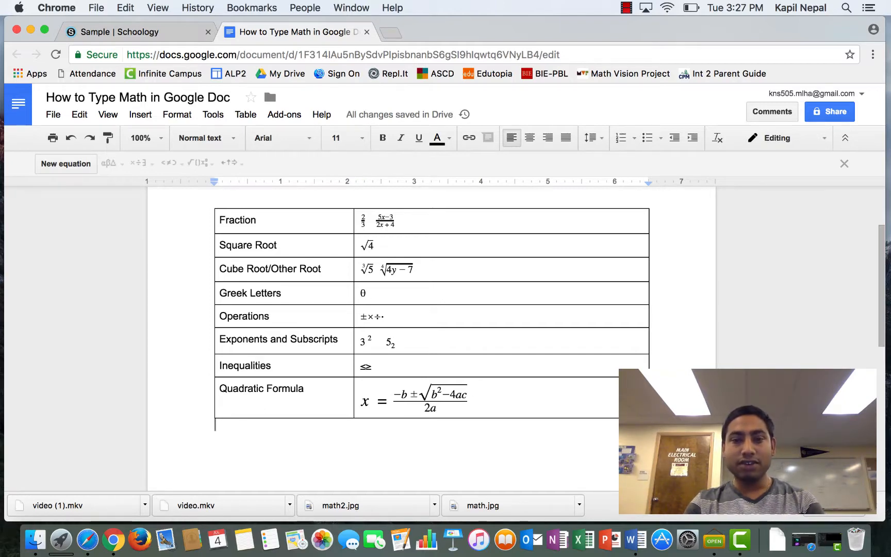